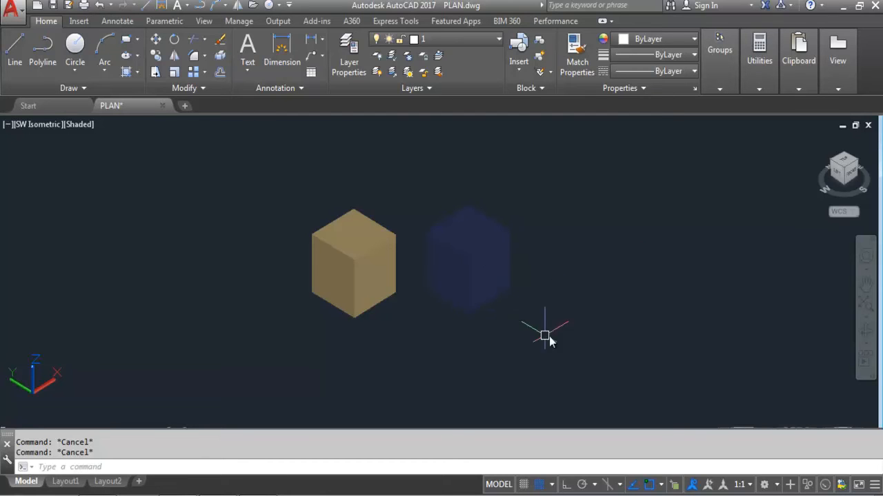
# Step: Delete both boxes with a crossing window, then switch to the 3D Modeling workspace
pyautogui.click(575, 338)
pyautogui.click(270, 215)
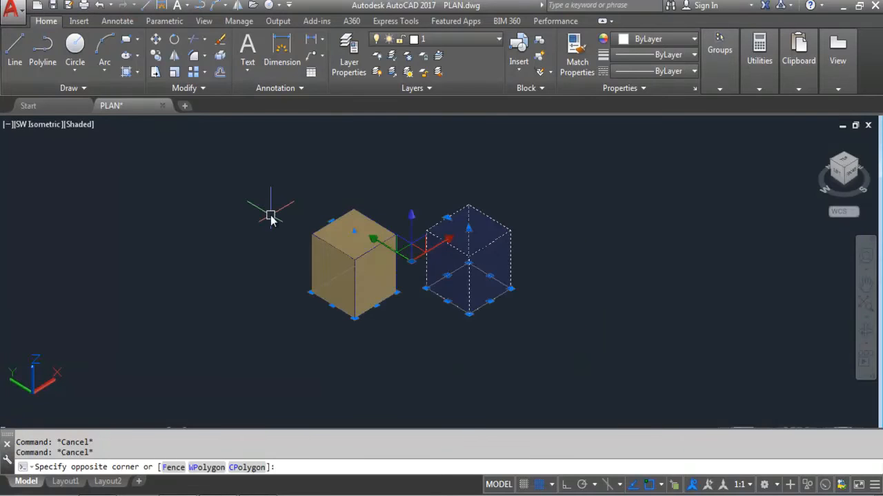
pyautogui.press('Delete')
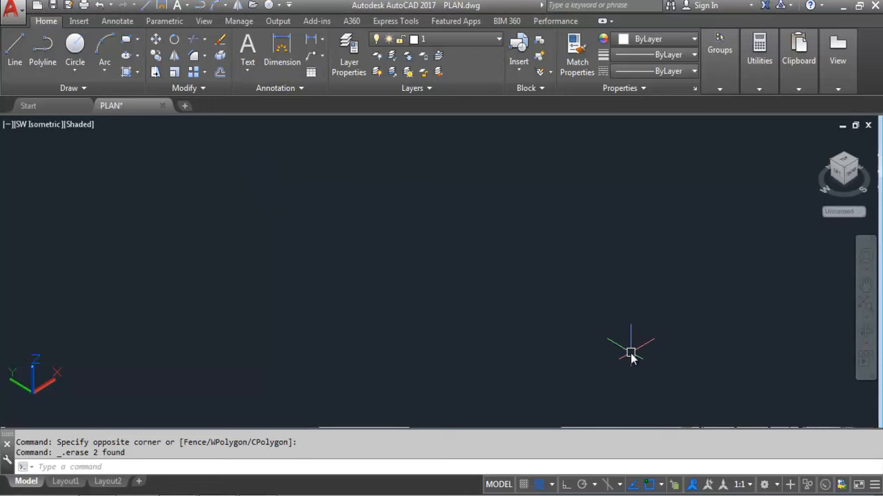
pyautogui.click(764, 484)
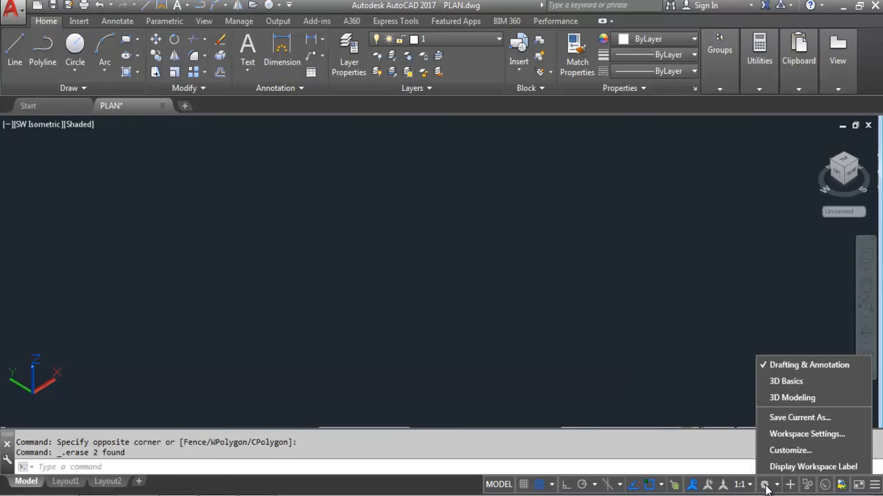
pyautogui.click(786, 398)
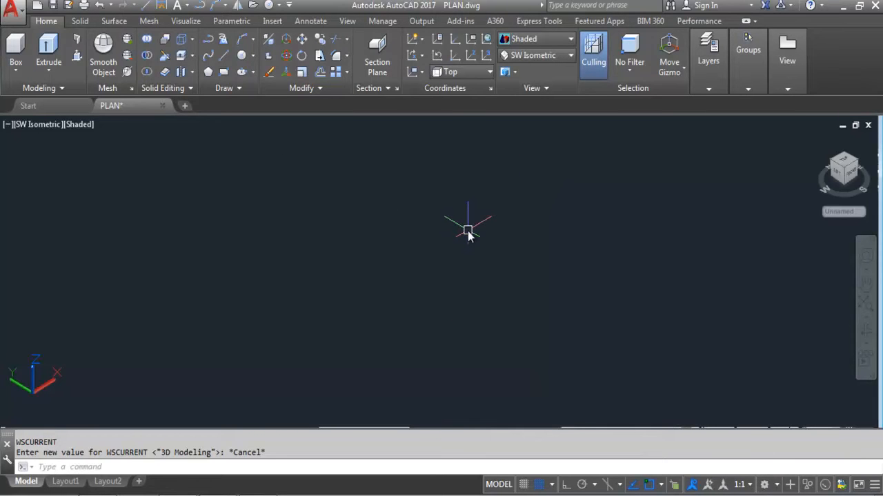
# Step: Show the classic menu bar, open and close the Materials Browser, and switch to the Visualize tab
pyautogui.click(290, 4)
pyautogui.click(338, 282)
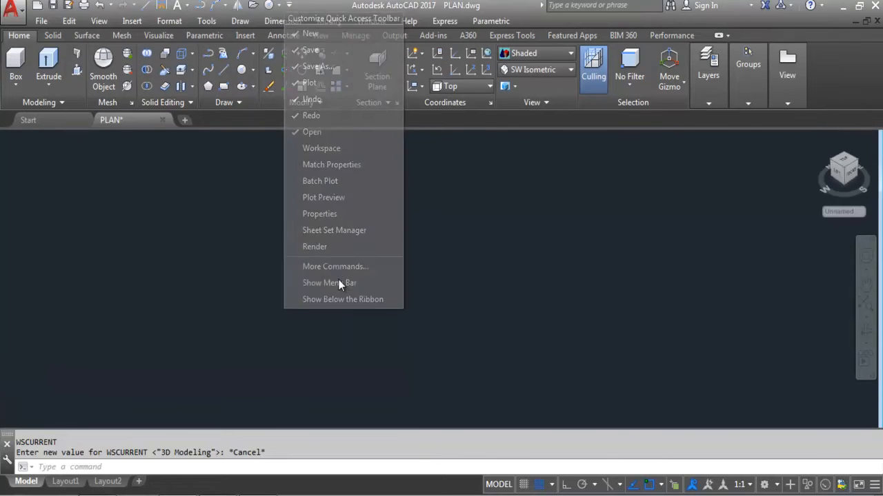
pyautogui.click(105, 21)
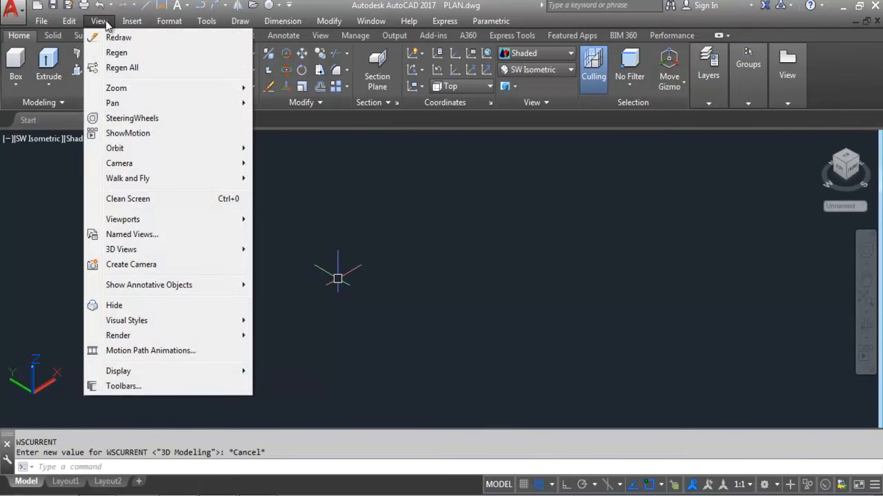
pyautogui.moveTo(120, 337)
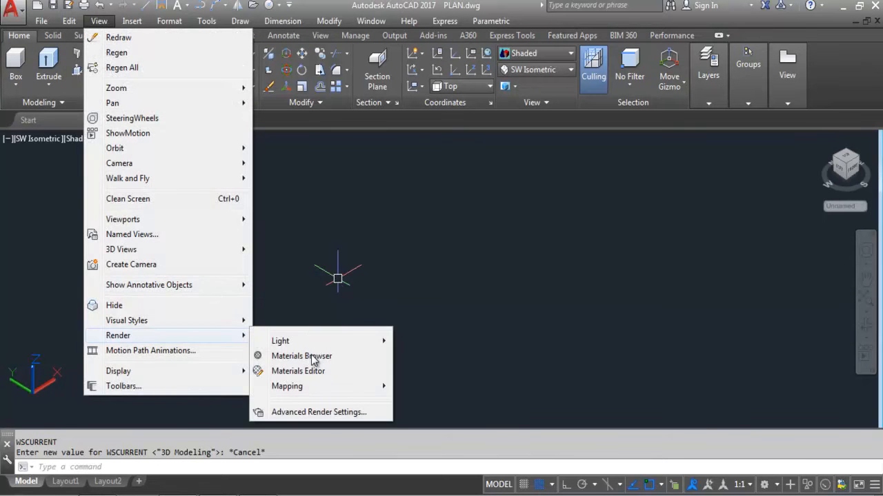
pyautogui.click(379, 364)
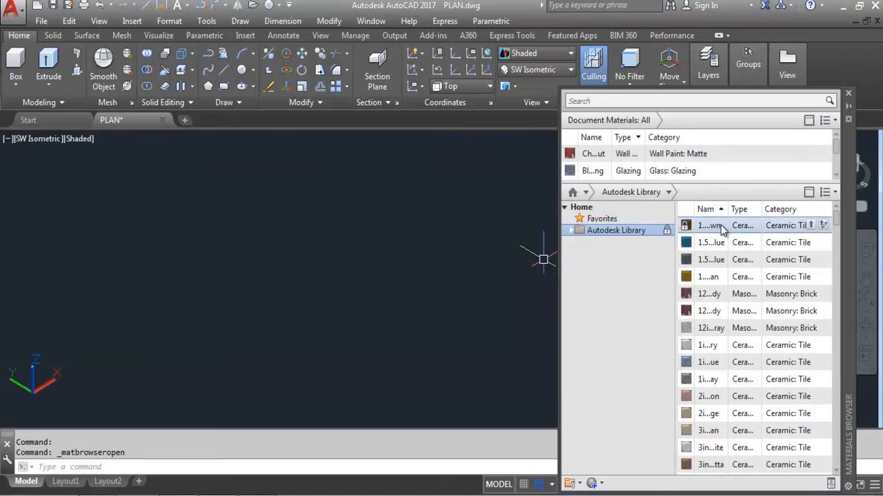
pyautogui.click(848, 93)
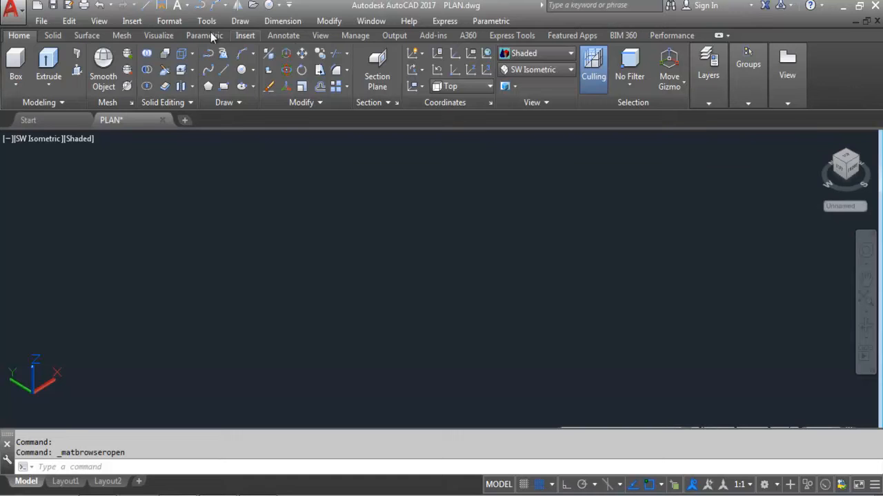
pyautogui.click(158, 36)
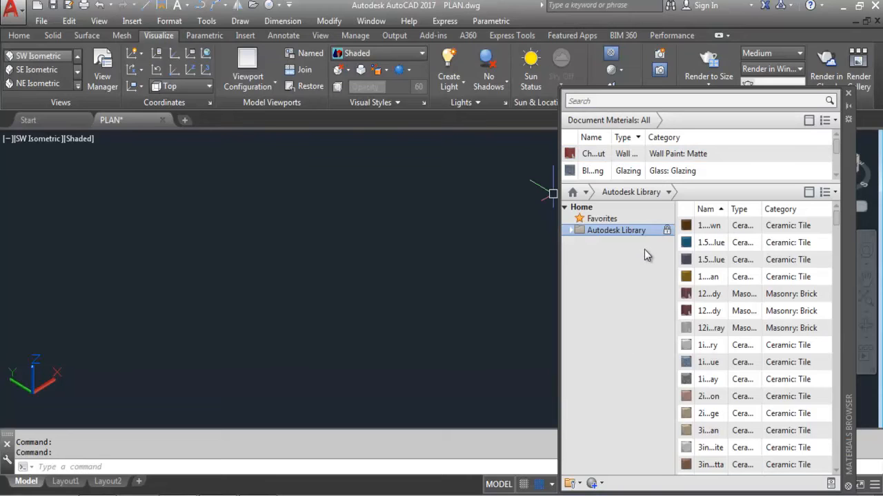
pyautogui.click(848, 94)
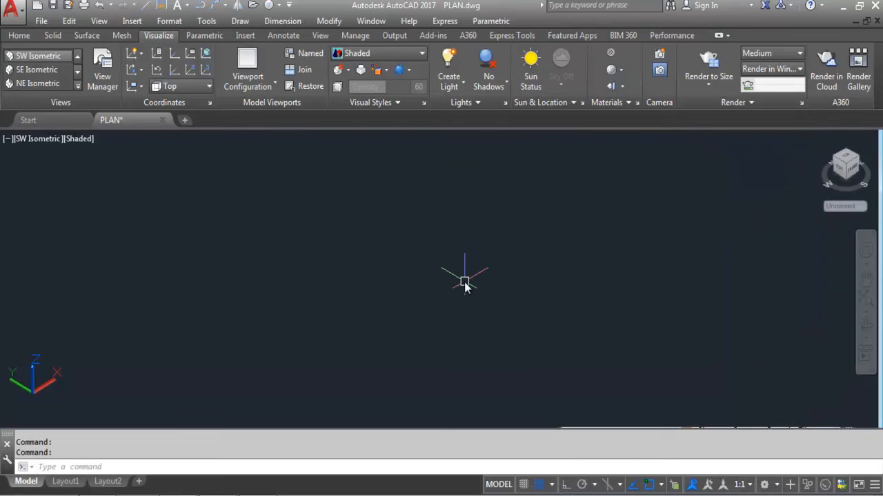
pyautogui.write('MAT')
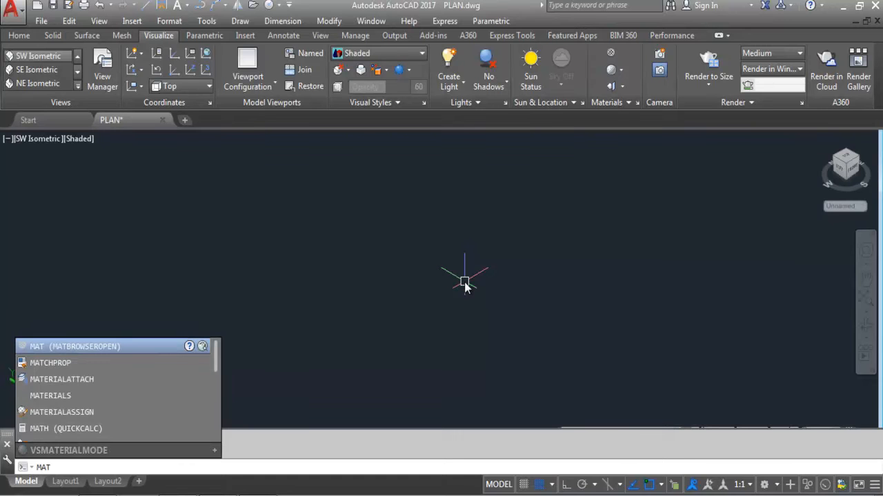
pyautogui.press('Return')
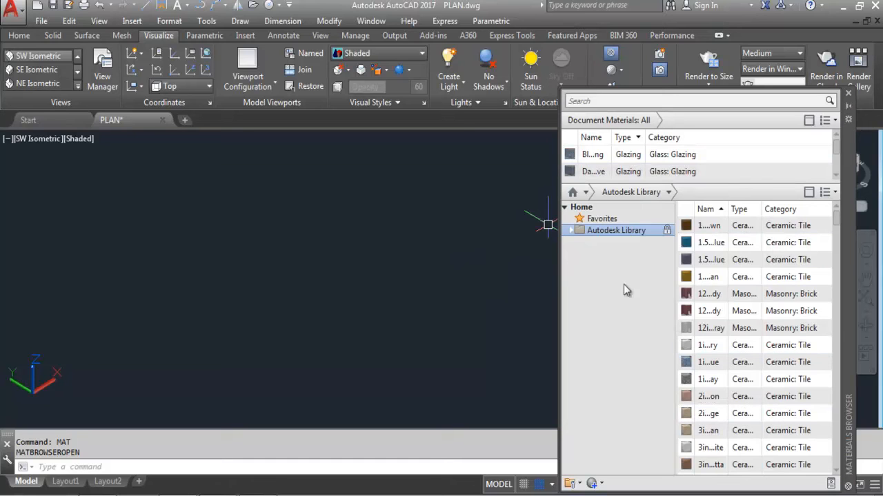
pyautogui.doubleClick(619, 229)
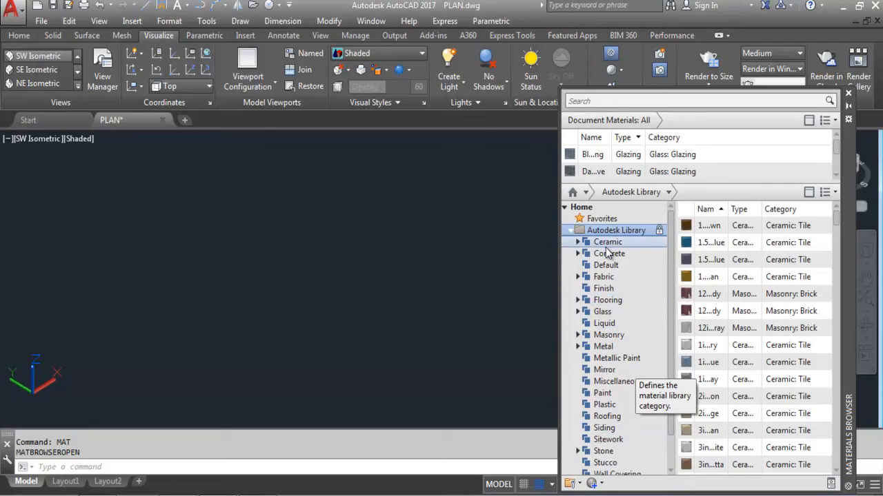
pyautogui.click(628, 254)
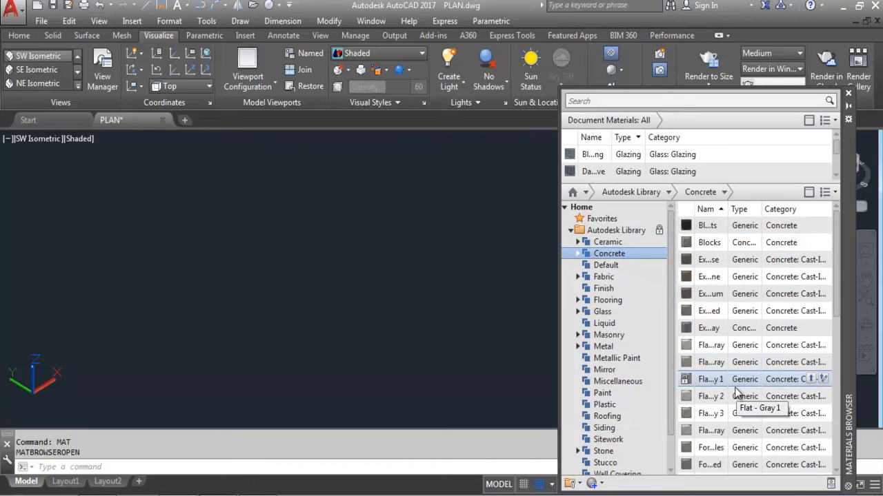
pyautogui.click(610, 278)
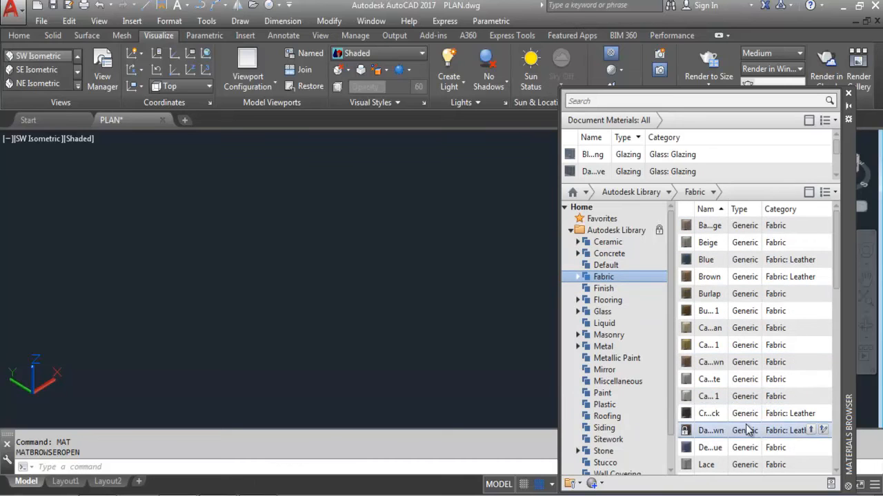
pyautogui.click(615, 290)
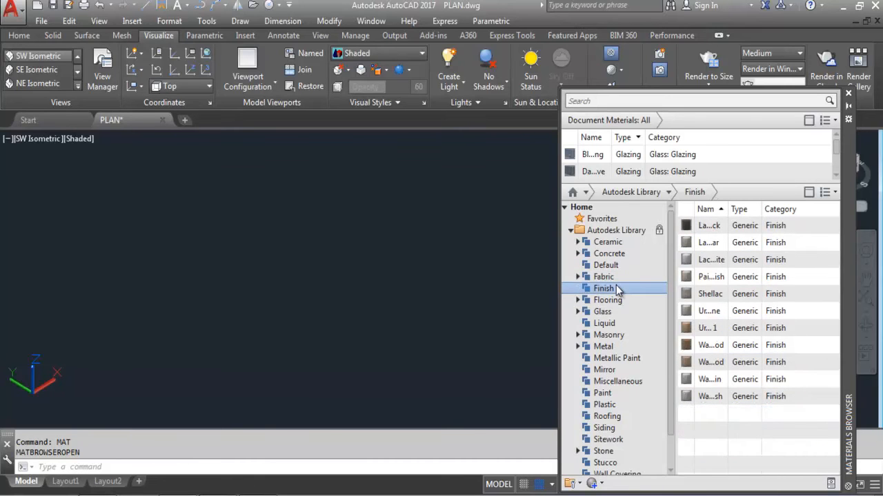
pyautogui.click(619, 349)
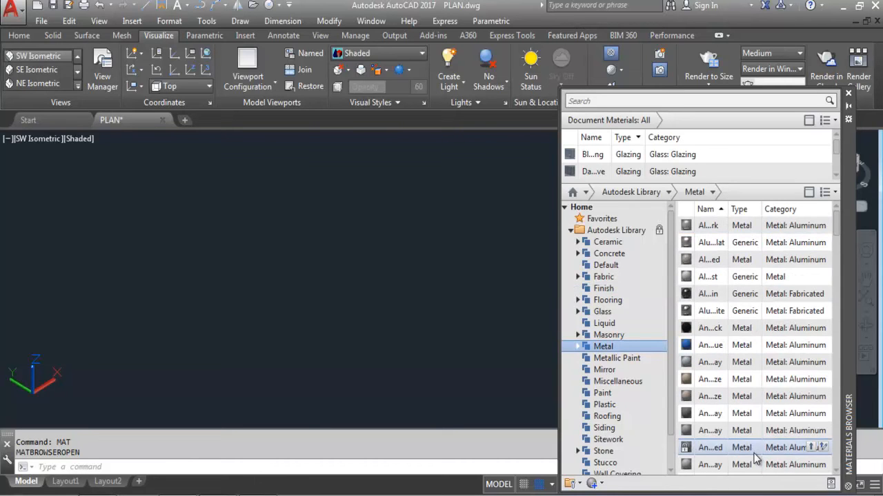
pyautogui.click(615, 371)
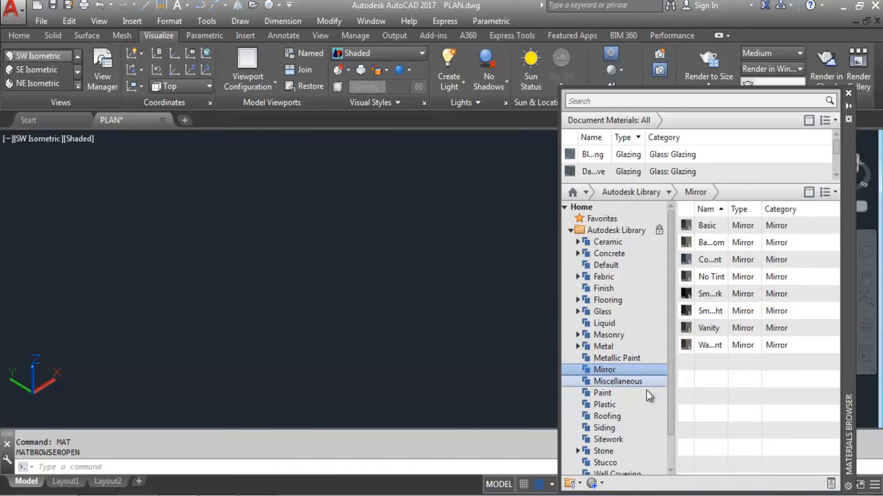
pyautogui.click(603, 394)
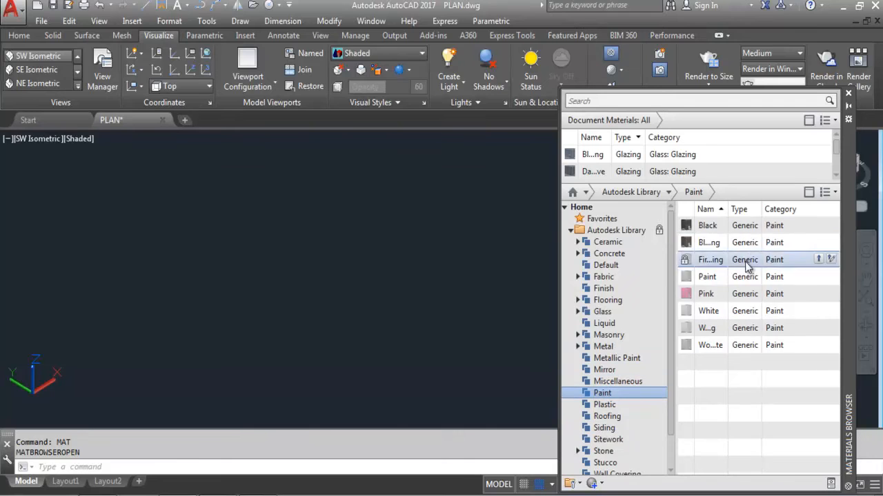
pyautogui.click(613, 405)
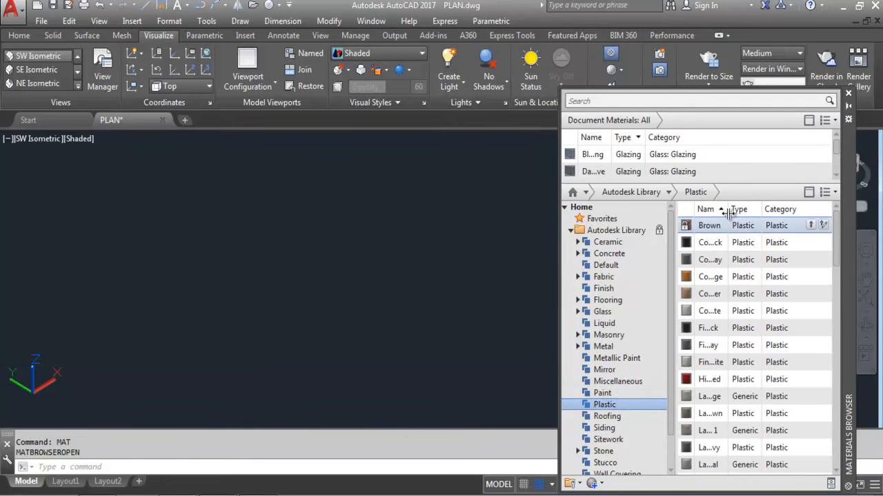
pyautogui.scroll(-2, 767, 263)
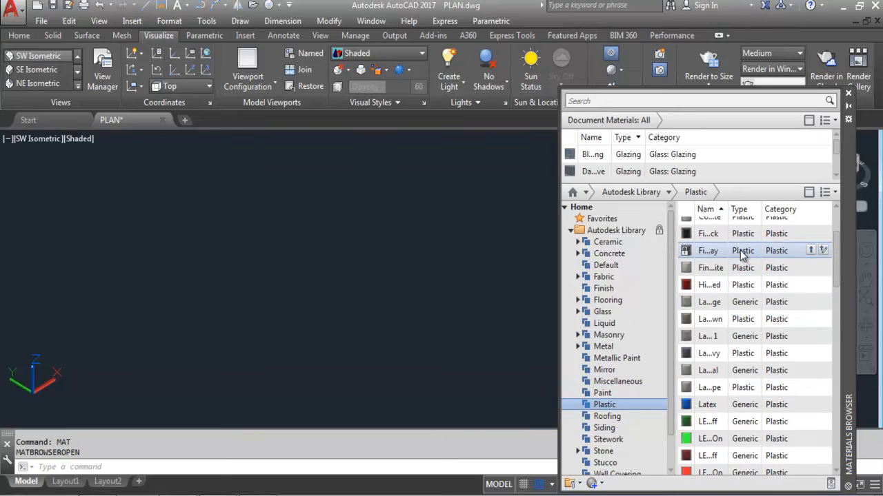
pyautogui.scroll(-4, 743, 262)
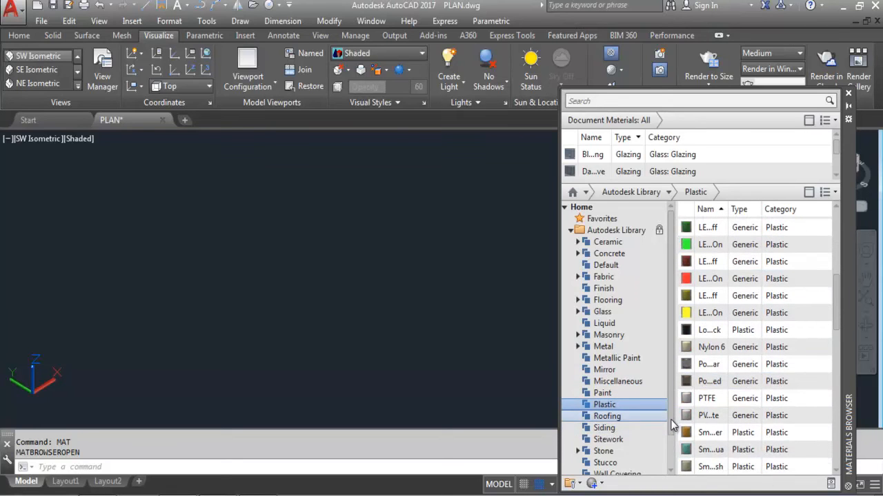
pyautogui.scroll(-1, 672, 426)
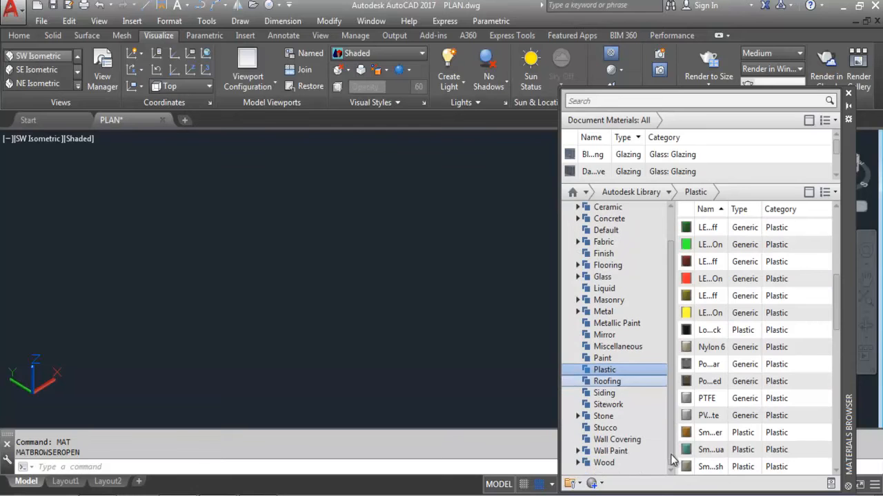
pyautogui.click(611, 464)
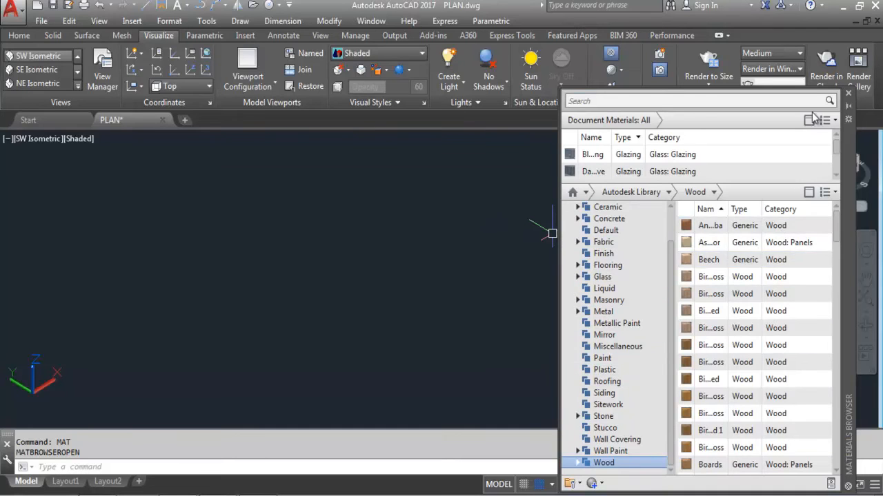
pyautogui.click(848, 93)
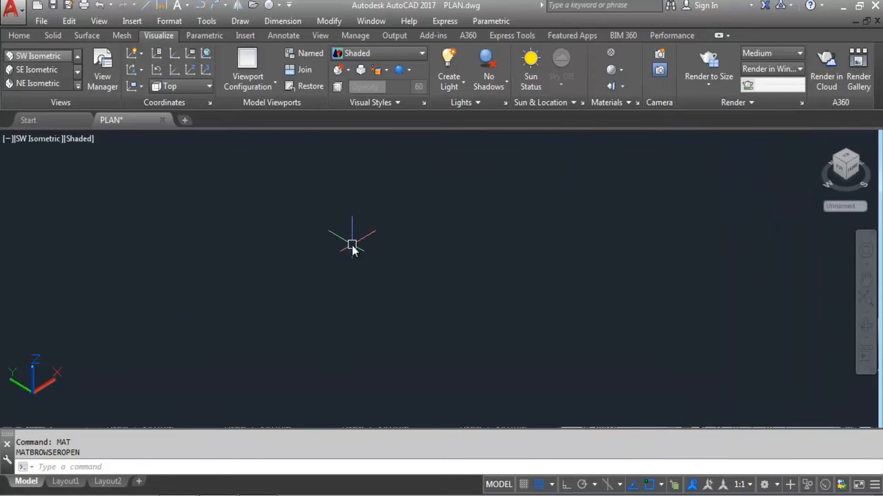
# Step: Switch to Top view and draw a rectangle by picking two corners
pyautogui.click(21, 36)
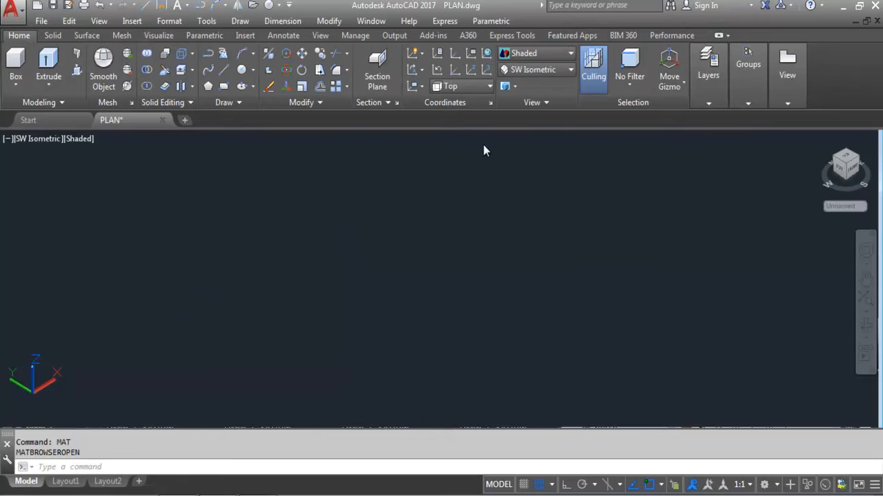
pyautogui.click(539, 71)
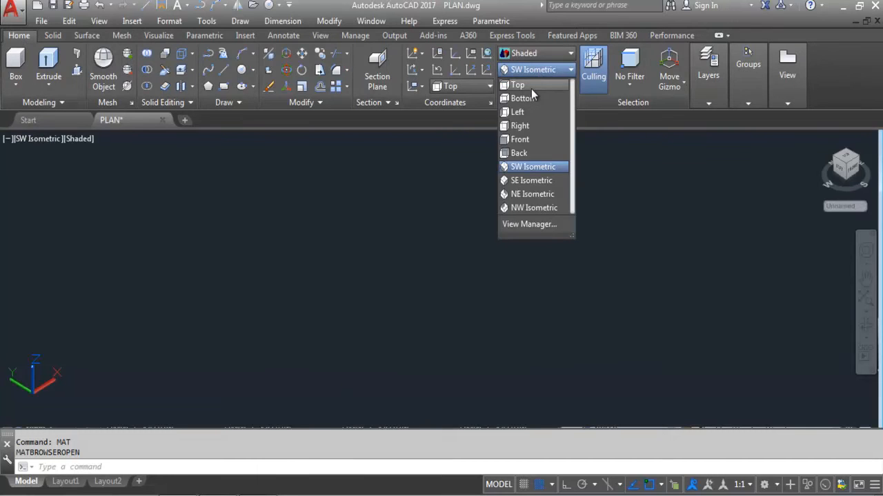
pyautogui.click(530, 88)
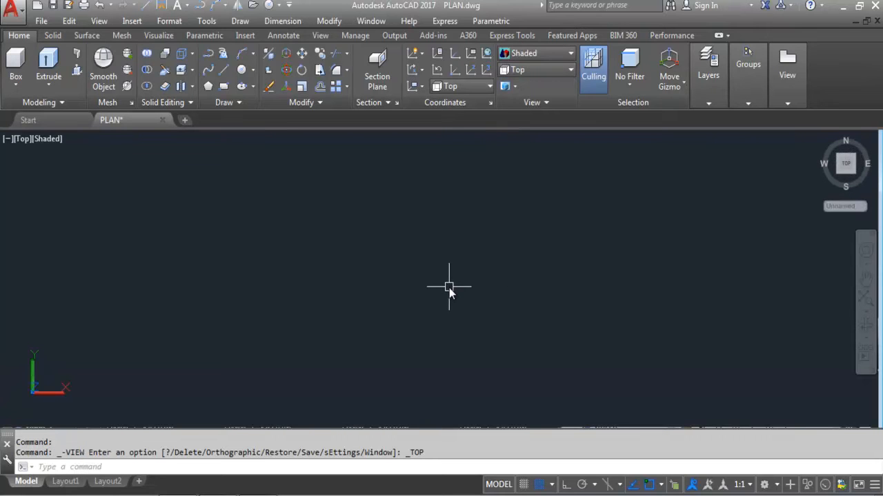
pyautogui.click(225, 86)
pyautogui.click(239, 216)
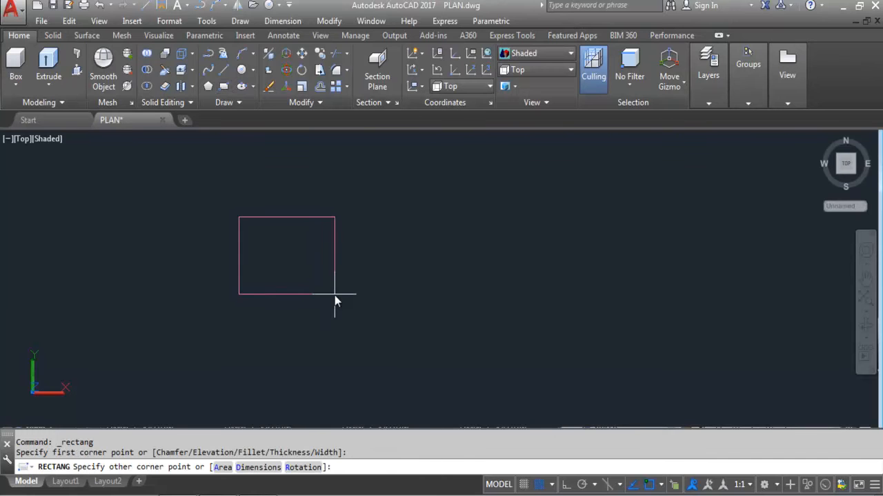
pyautogui.click(337, 301)
# Step: Copy the rectangle twice to the right with Ortho on, making three in a row
pyautogui.click(324, 302)
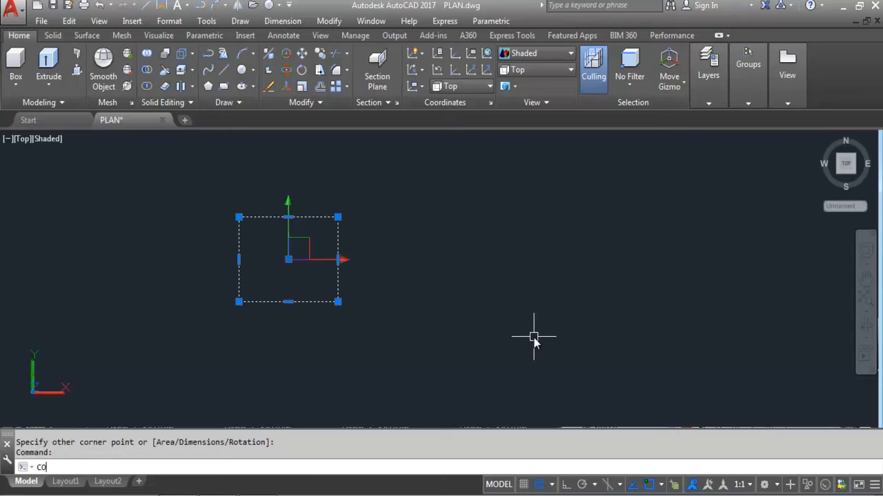
pyautogui.write('CO')
pyautogui.press('Return')
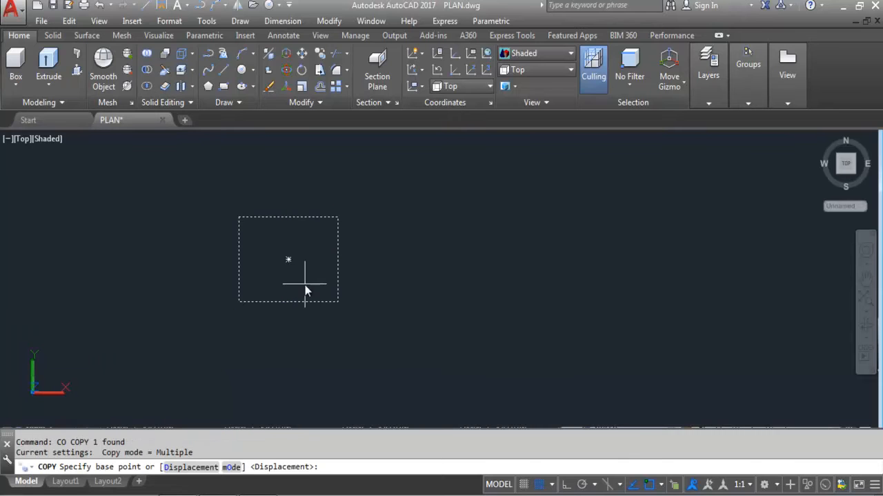
pyautogui.click(305, 284)
pyautogui.press('F8')
pyautogui.click(521, 291)
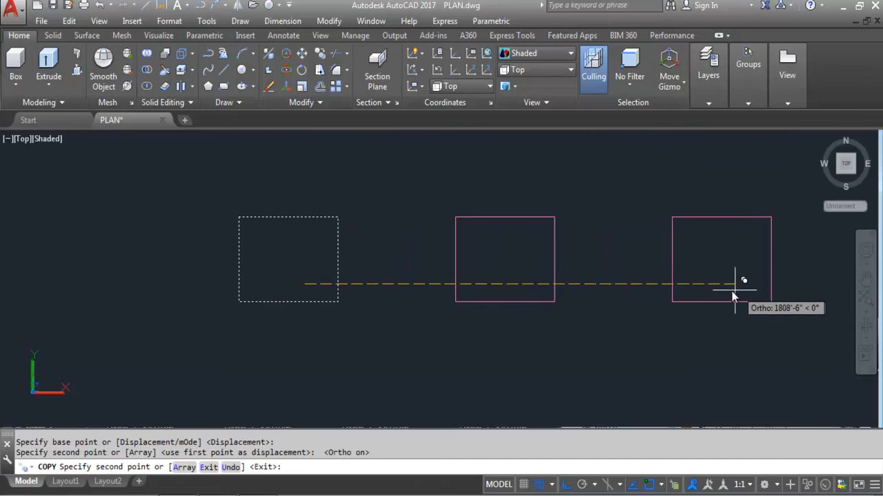
pyautogui.click(721, 286)
pyautogui.press('Escape')
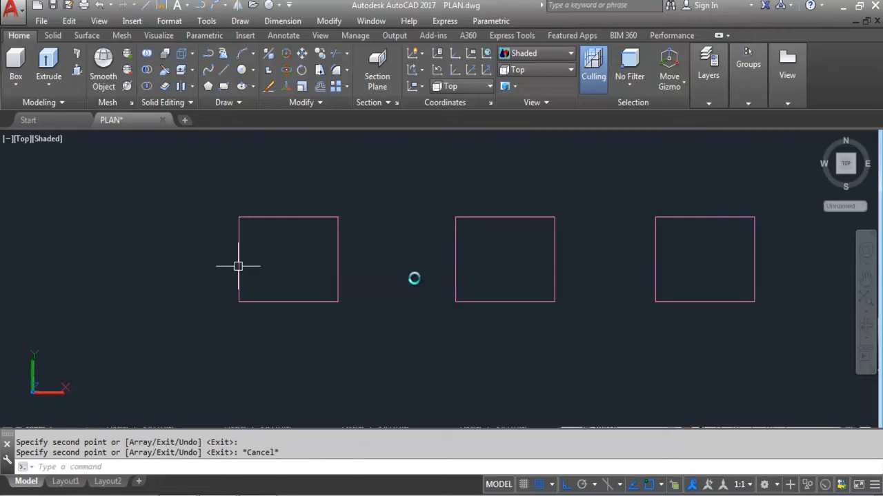
pyautogui.scroll(-2, 300, 277)
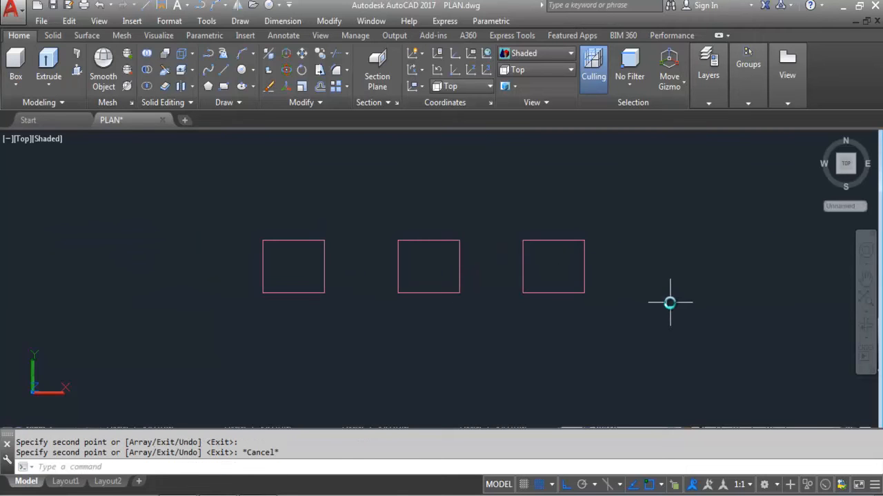
pyautogui.click(523, 72)
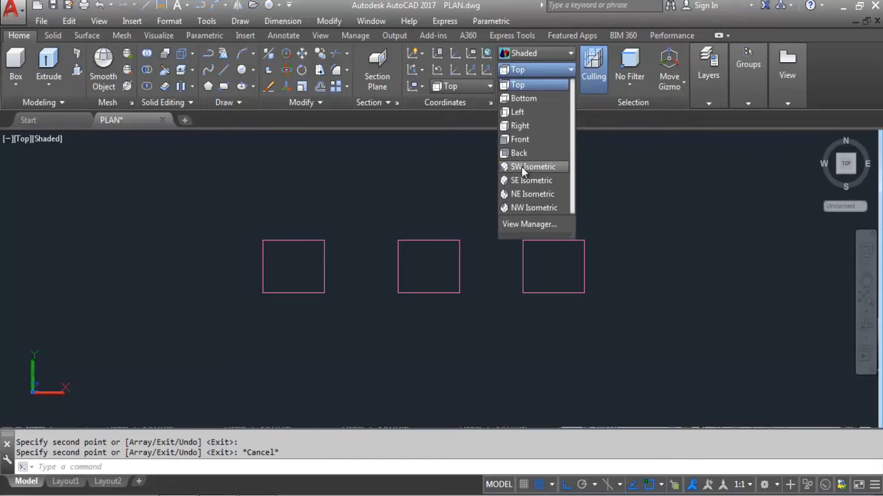
# Step: Switch to SW Isometric view and extrude the lower-left rectangle into a box
pyautogui.click(523, 168)
pyautogui.scroll(-2, 360, 229)
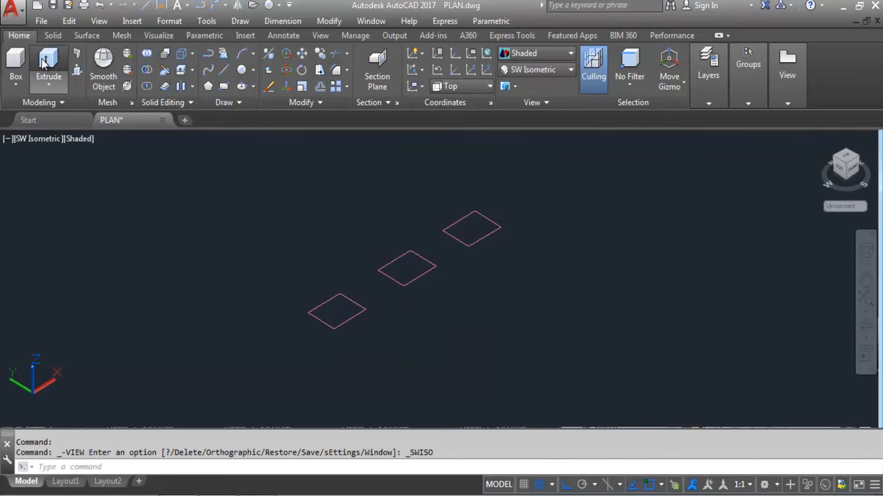
pyautogui.click(353, 316)
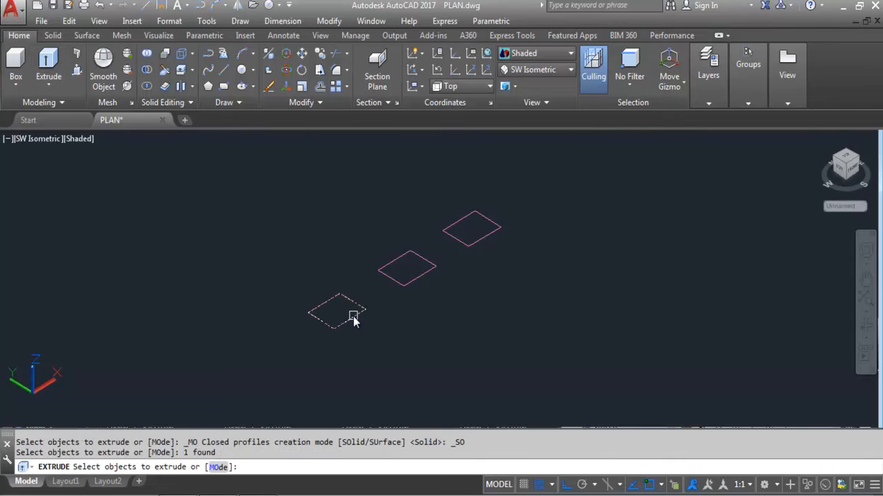
pyautogui.press('Return')
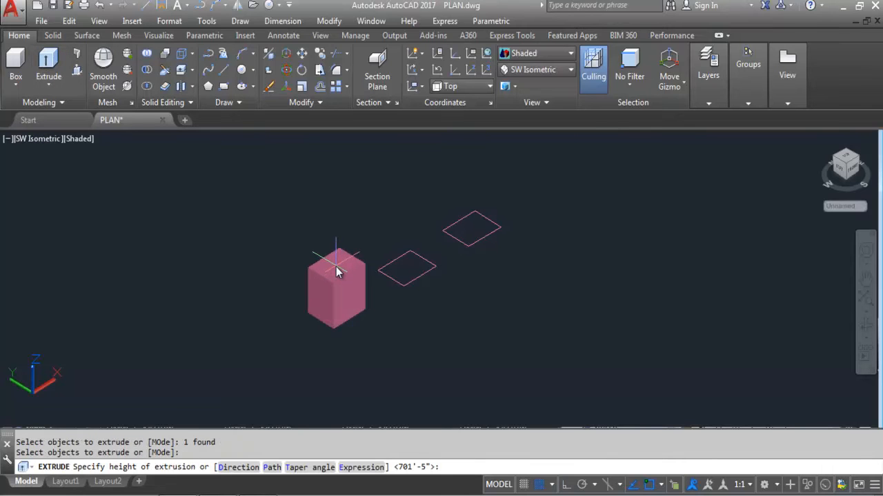
pyautogui.click(335, 271)
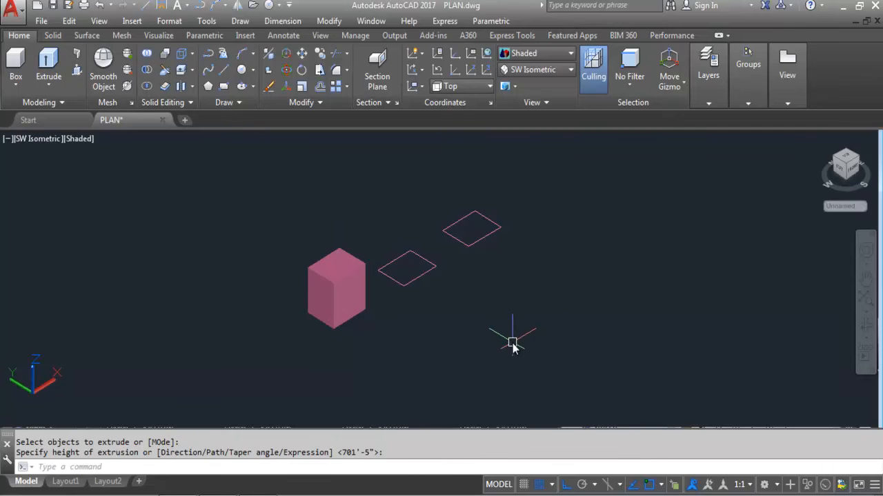
# Step: Extrude the middle and upper-right rectangles into progressively taller boxes
pyautogui.press('Return')
pyautogui.click(418, 278)
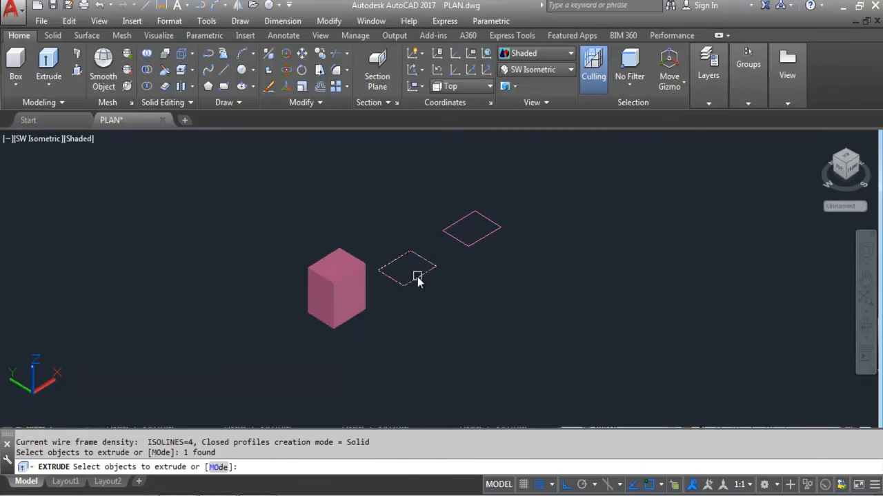
pyautogui.press('Return')
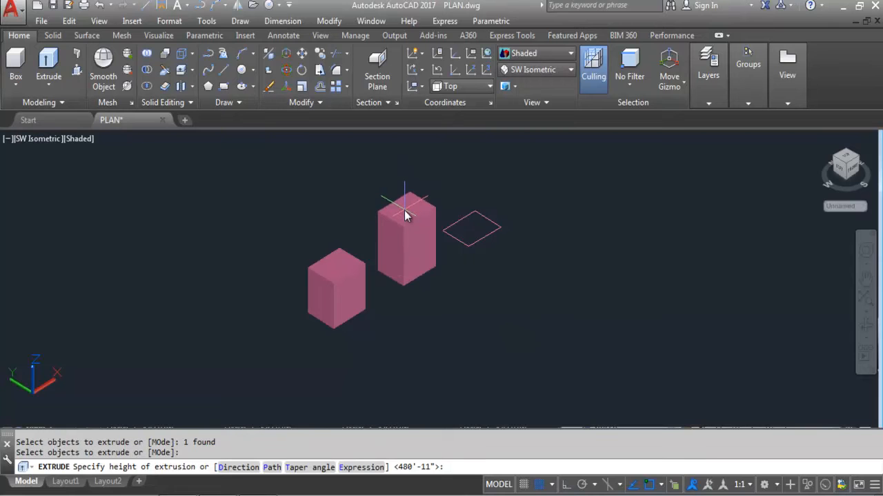
pyautogui.click(405, 204)
pyautogui.press('Return')
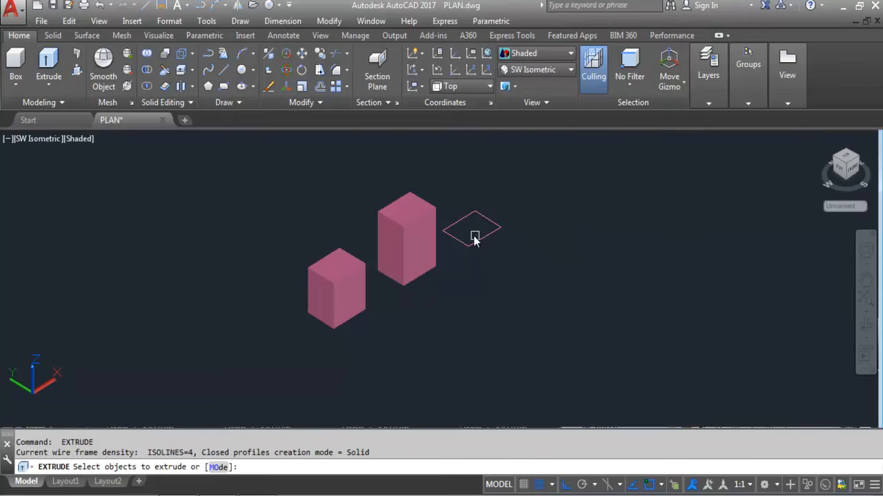
pyautogui.click(476, 241)
pyautogui.press('Return')
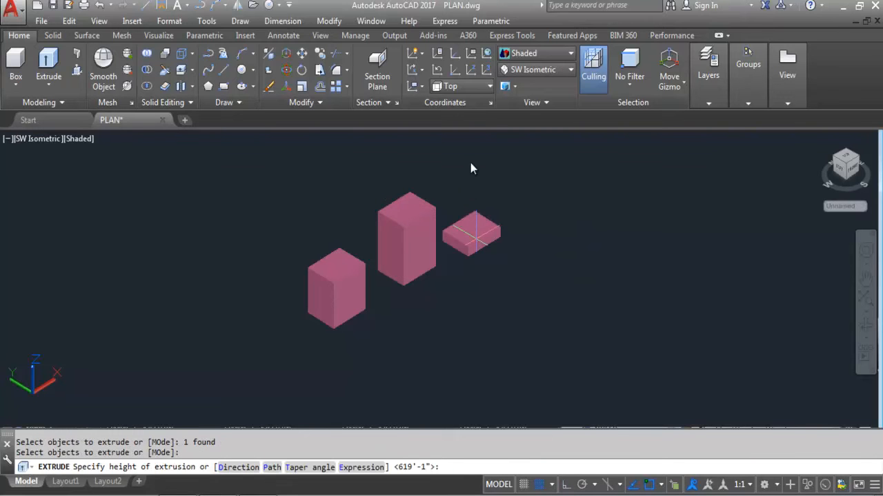
pyautogui.click(471, 176)
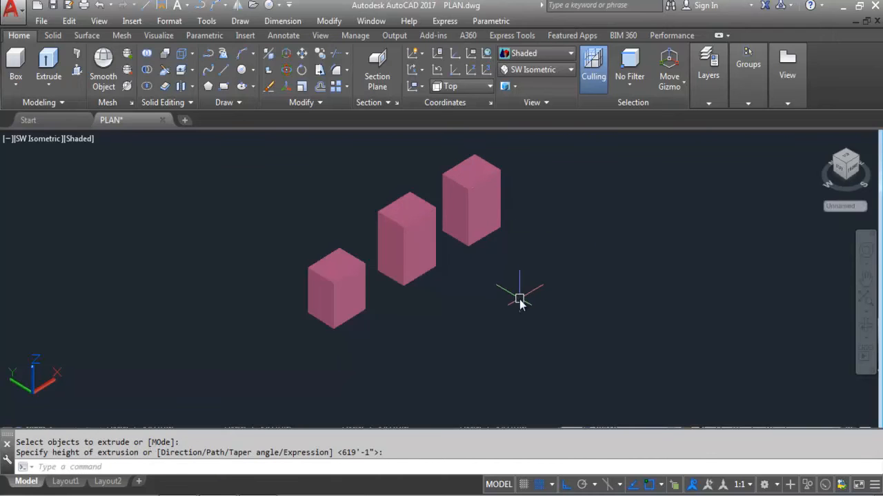
pyautogui.scroll(-2, 399, 324)
pyautogui.scroll(2, 386, 333)
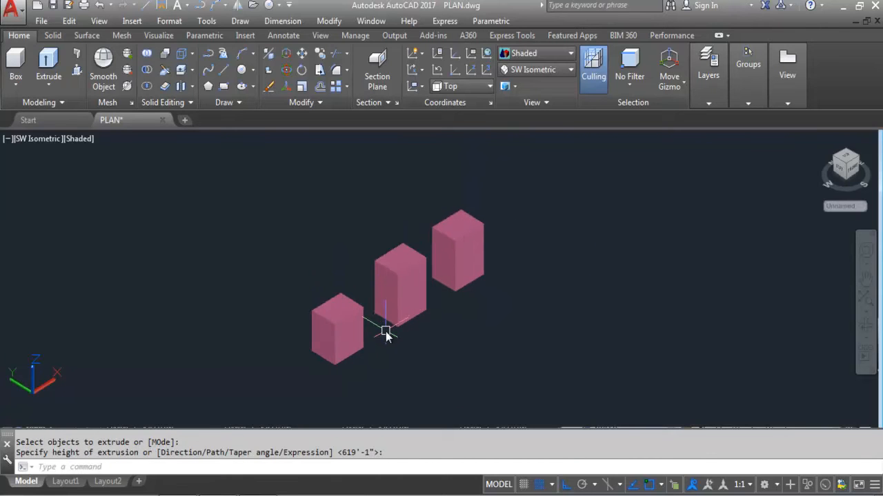
pyautogui.moveTo(404, 319)
pyautogui.keyDown('shift'); pyautogui.mouseDown(button='middle')
pyautogui.moveTo(386, 329)
pyautogui.moveTo(379, 273)
pyautogui.moveTo(404, 319)
pyautogui.mouseUp(button='middle'); pyautogui.keyUp('shift')
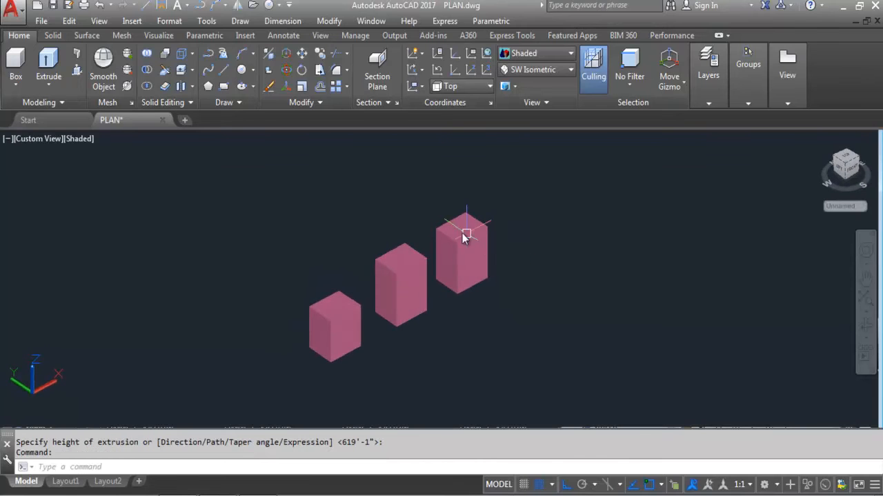
pyautogui.scroll(2, 377, 274)
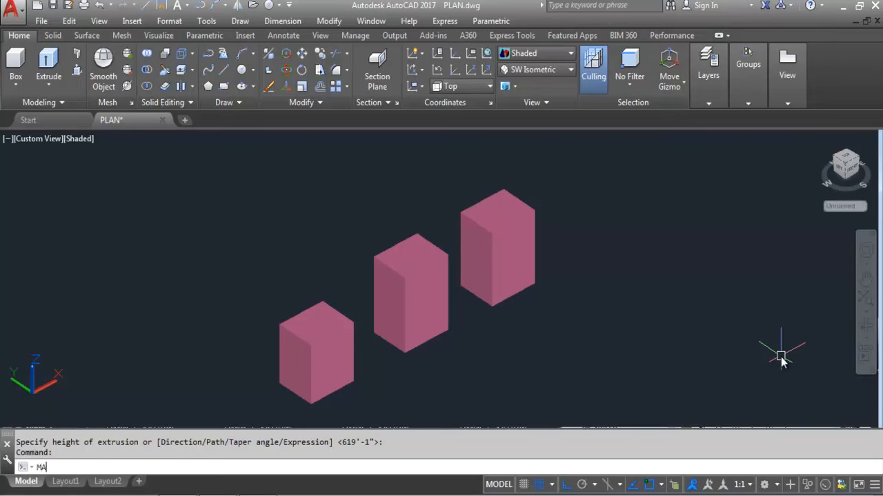
# Step: Open the Materials Browser with MAT and list the Autodesk Library's Fabric materials
pyautogui.press('Return')
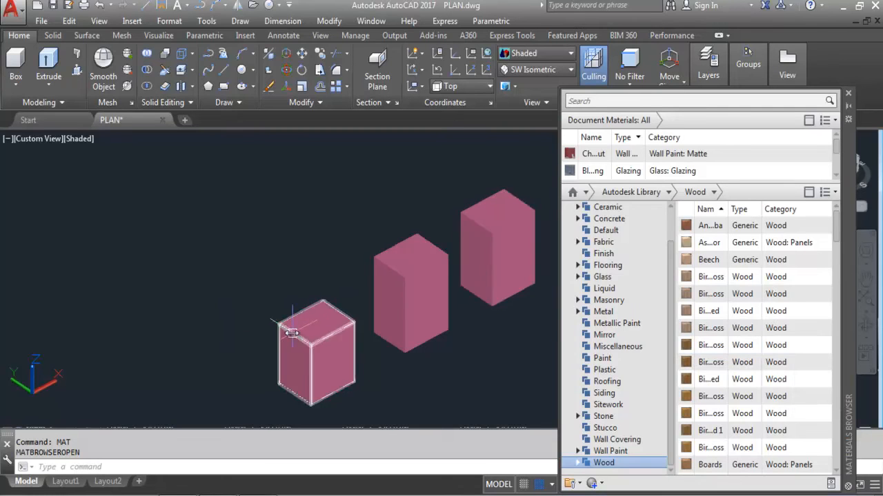
pyautogui.scroll(-1, 291, 331)
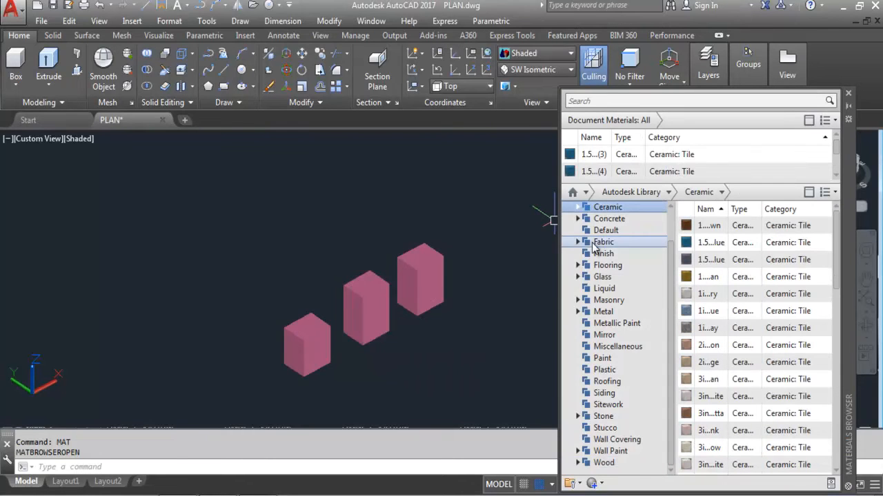
pyautogui.click(609, 245)
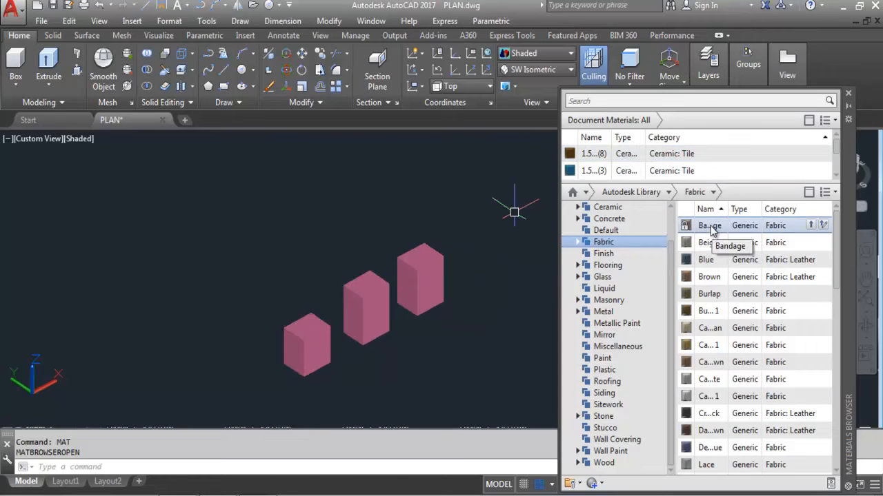
# Step: Drag Bandage onto the right box, Brown onto the middle box, and another fabric onto the left
pyautogui.moveTo(710, 226); pyautogui.dragTo(573, 235)
pyautogui.moveTo(436, 243); pyautogui.dragTo(423, 261)
pyautogui.scroll(3, 450, 296)
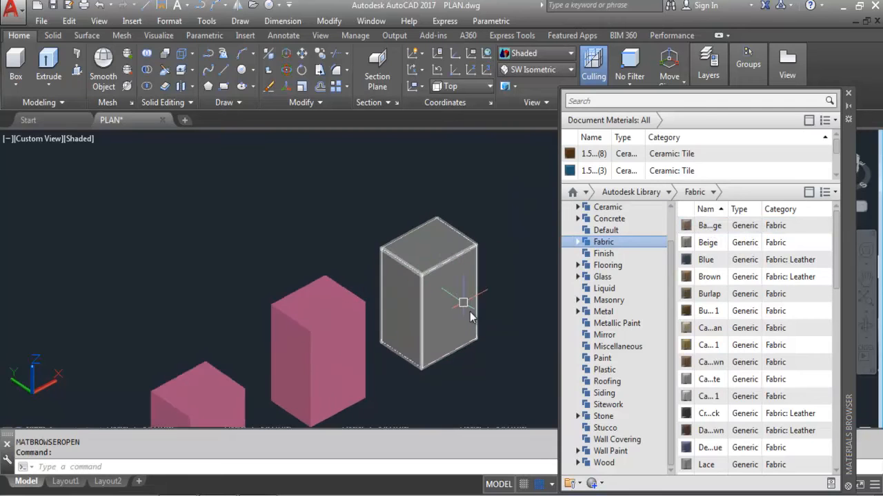
pyautogui.scroll(-3, 441, 200)
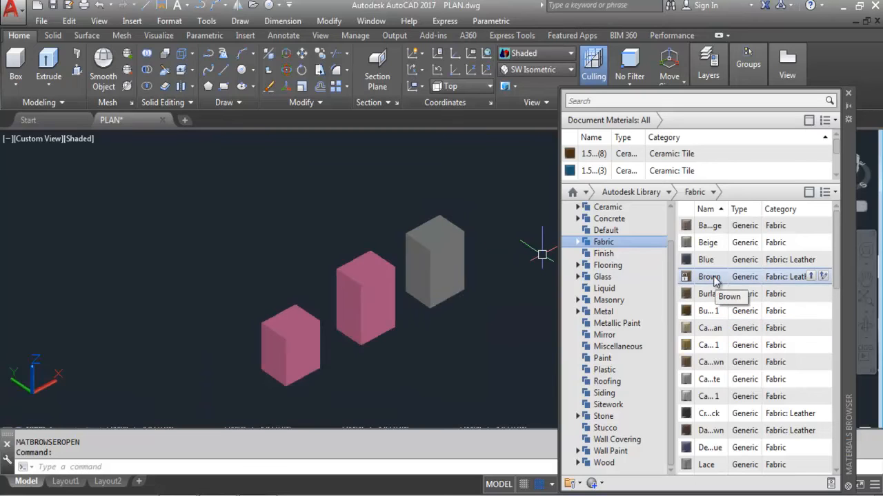
pyautogui.moveTo(714, 278); pyautogui.dragTo(596, 289)
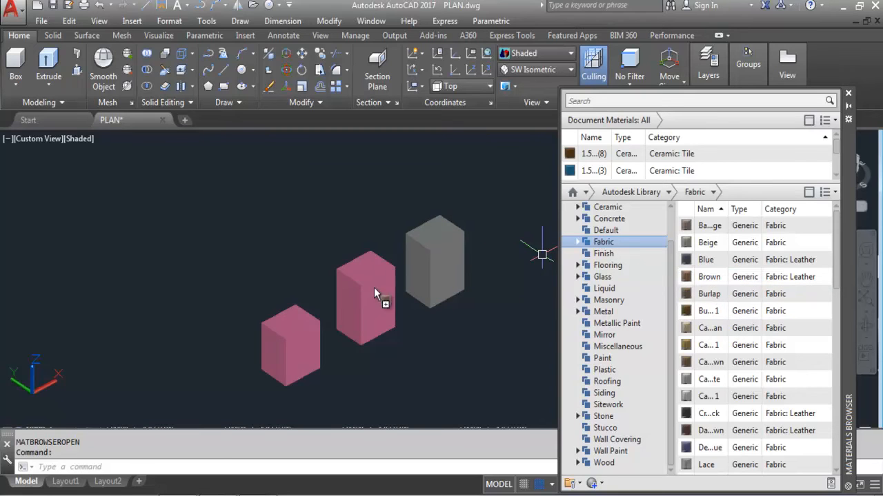
pyautogui.moveTo(380, 290); pyautogui.dragTo(380, 292)
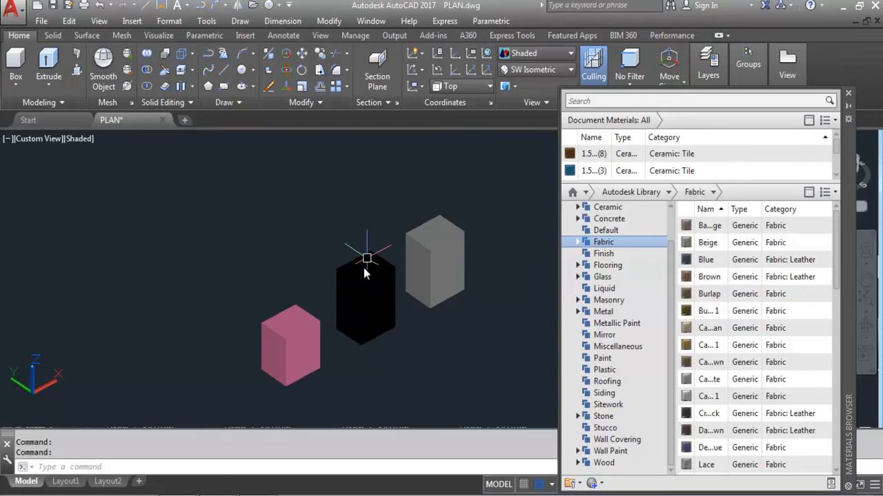
pyautogui.scroll(1, 358, 278)
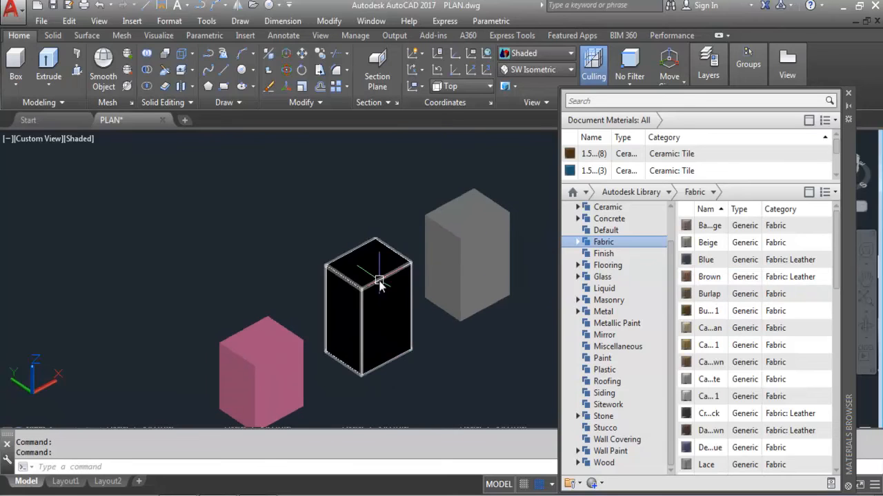
pyautogui.scroll(-2, 379, 285)
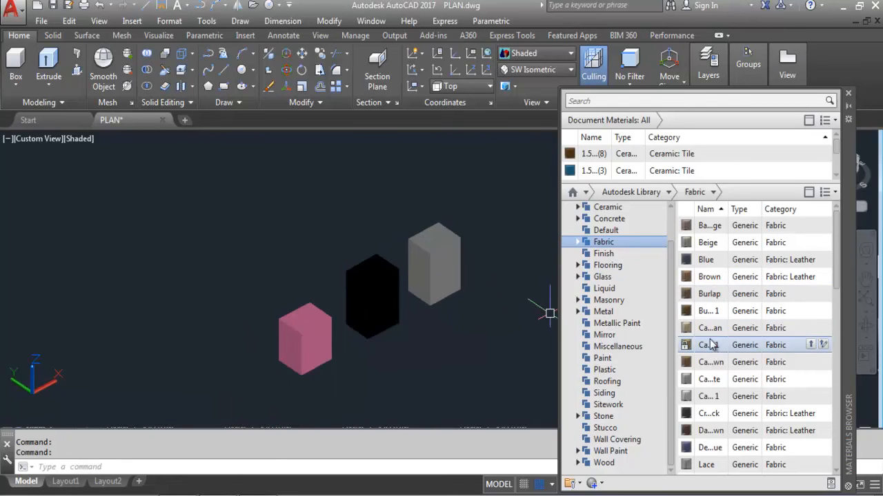
pyautogui.moveTo(710, 351); pyautogui.dragTo(303, 343)
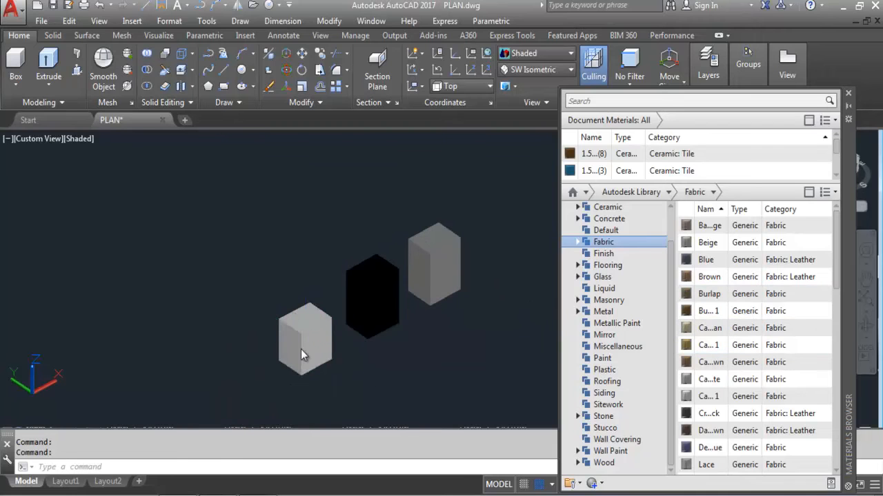
# Step: Apply Metal materials, including aluminum, to the middle, right and left boxes
pyautogui.click(601, 312)
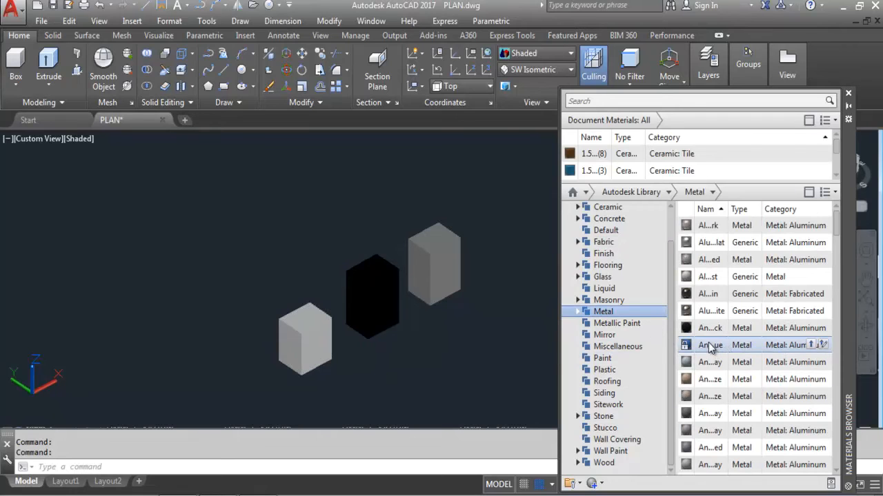
pyautogui.moveTo(710, 348); pyautogui.dragTo(548, 356)
pyautogui.moveTo(384, 283); pyautogui.dragTo(384, 284)
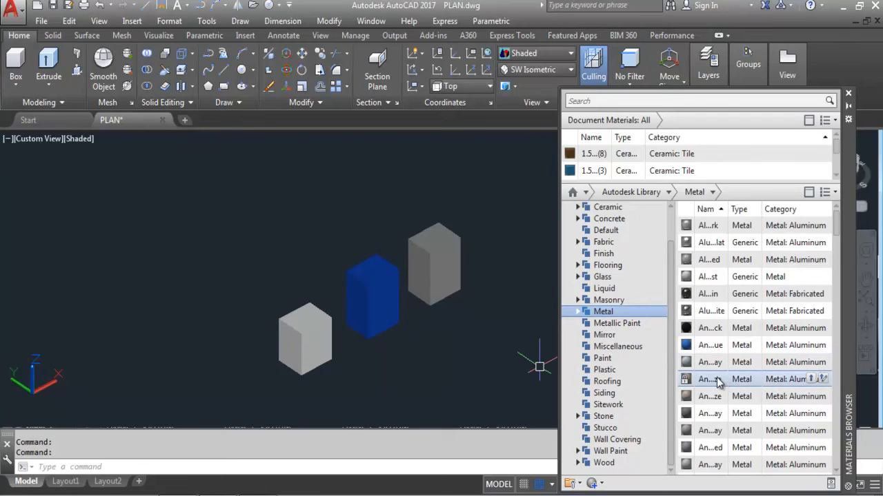
pyautogui.moveTo(720, 379); pyautogui.dragTo(517, 309)
pyautogui.moveTo(432, 244); pyautogui.dragTo(431, 244)
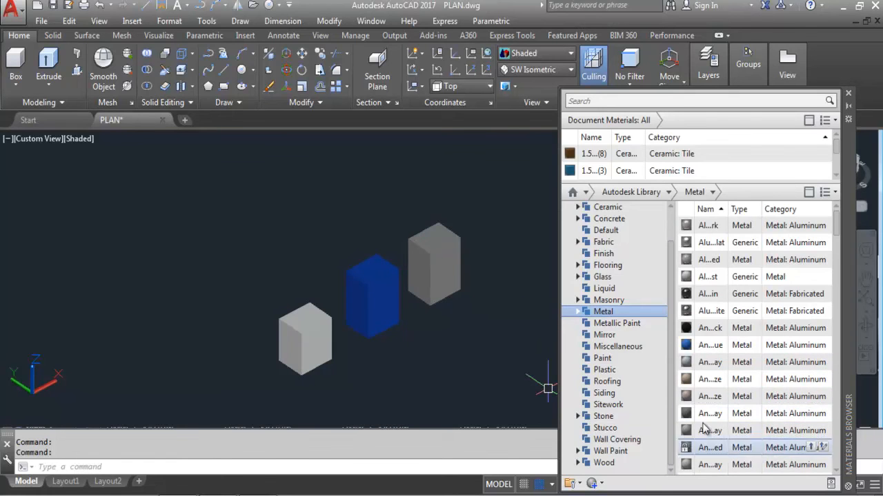
pyautogui.moveTo(711, 231); pyautogui.dragTo(506, 273)
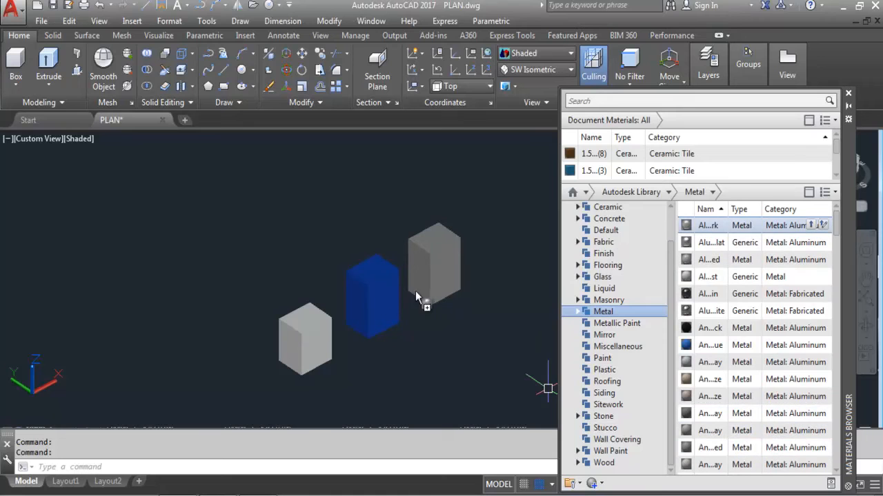
pyautogui.moveTo(305, 331); pyautogui.dragTo(305, 332)
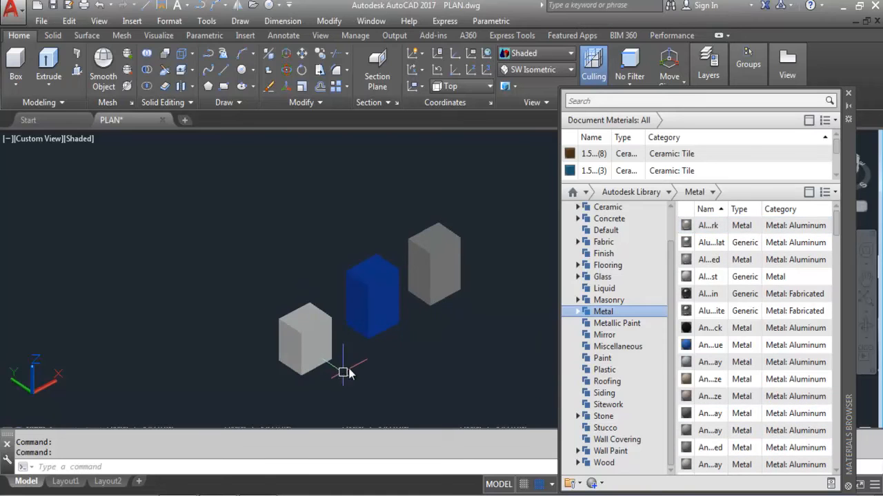
# Step: Apply Pink paint to the right box, then Black and a pale paint to the left box
pyautogui.click(607, 358)
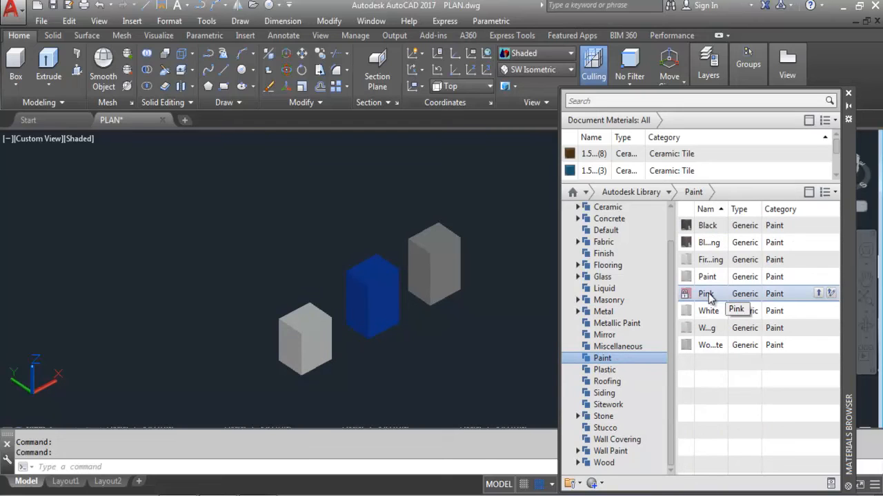
pyautogui.moveTo(709, 293); pyautogui.dragTo(441, 242)
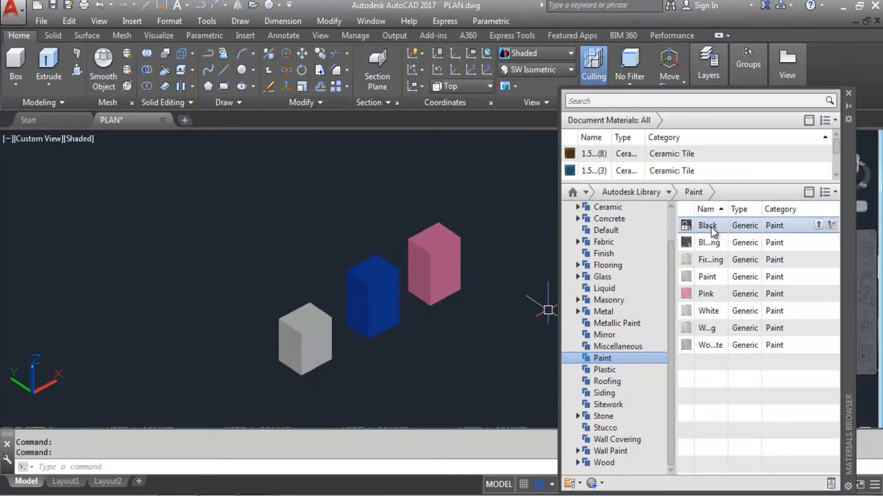
pyautogui.moveTo(714, 233); pyautogui.dragTo(700, 233)
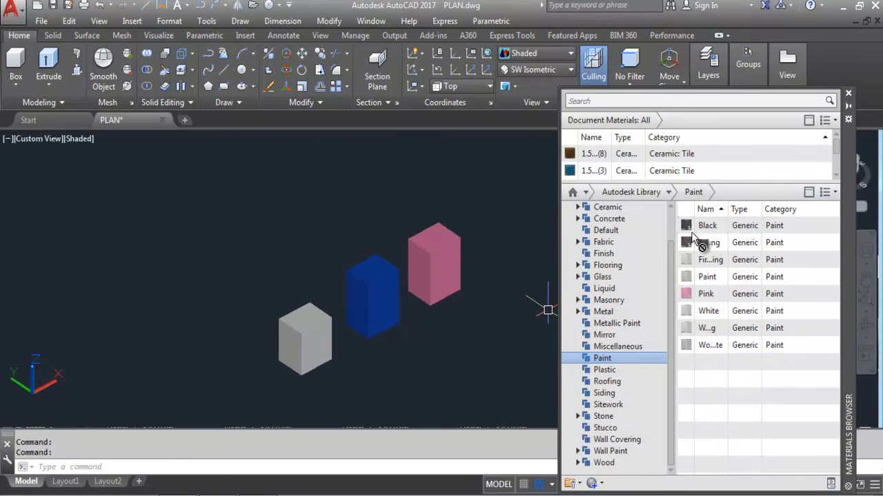
pyautogui.moveTo(306, 321); pyautogui.dragTo(314, 325)
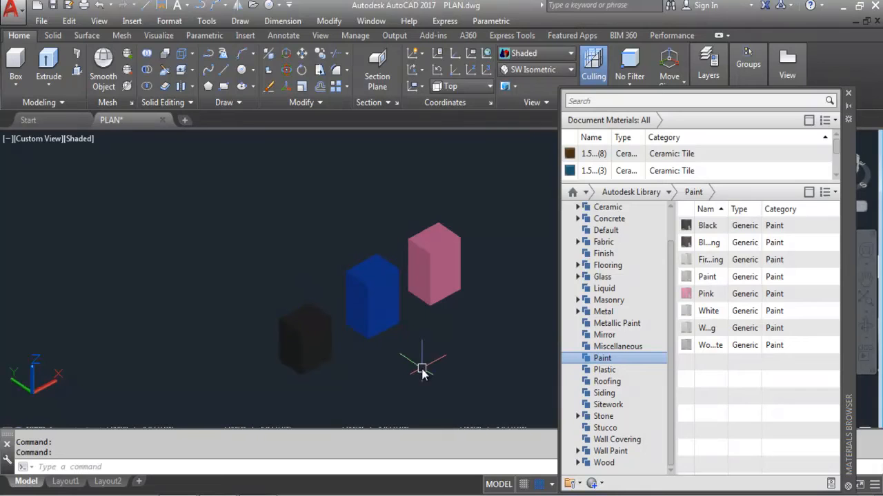
pyautogui.moveTo(704, 332); pyautogui.dragTo(312, 333)
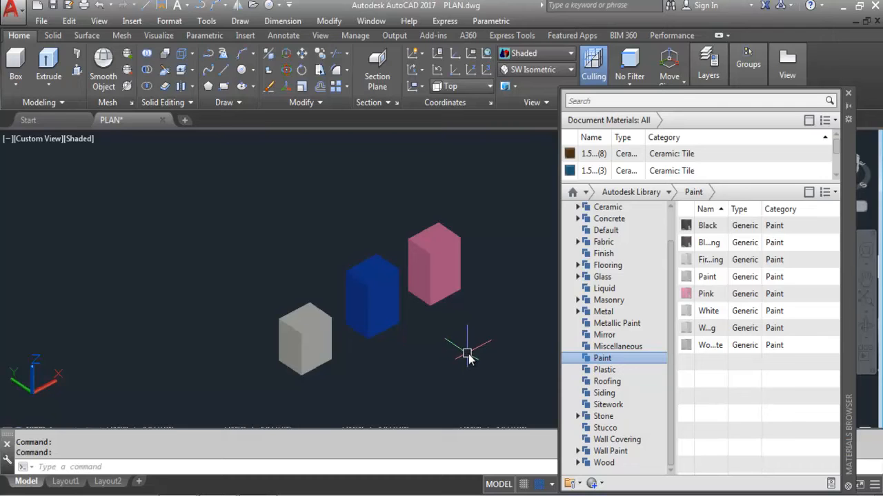
# Step: Drag Stone, marble and granite materials onto the right, middle and left boxes, then reapply to right and middle
pyautogui.click(613, 418)
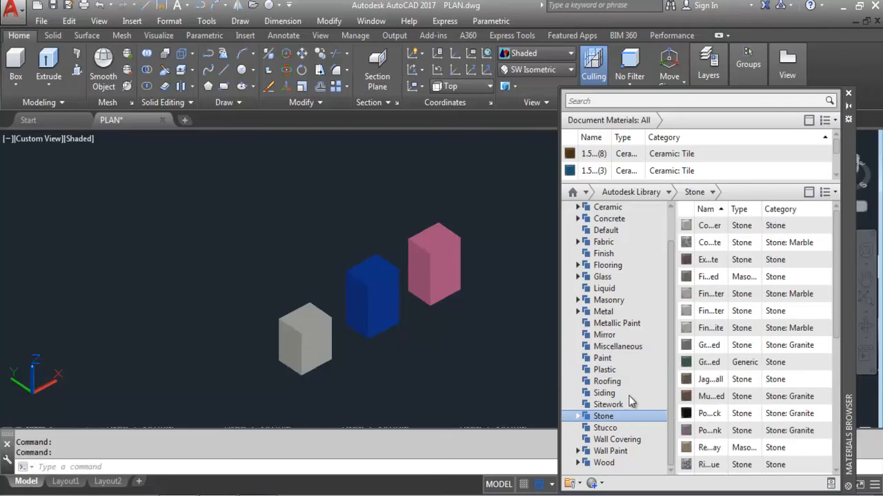
pyautogui.moveTo(709, 247); pyautogui.dragTo(434, 245)
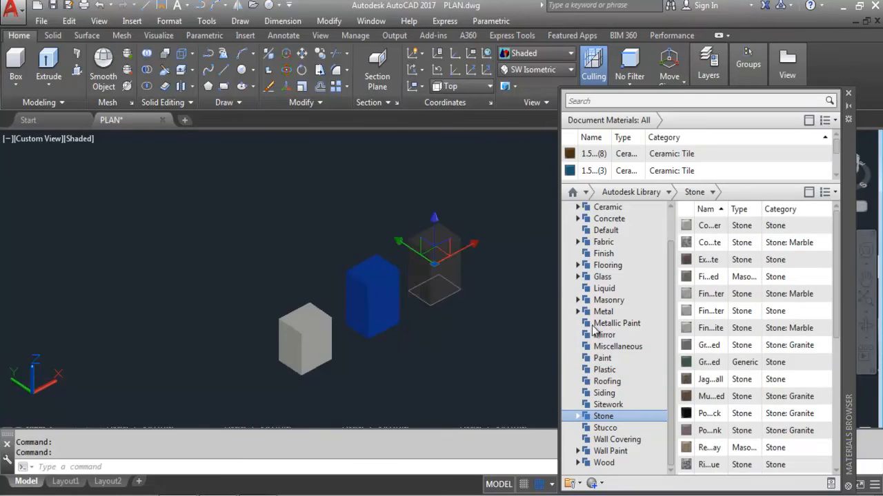
pyautogui.moveTo(709, 332); pyautogui.dragTo(379, 274)
pyautogui.moveTo(710, 414); pyautogui.dragTo(395, 383)
pyautogui.moveTo(308, 318); pyautogui.dragTo(308, 320)
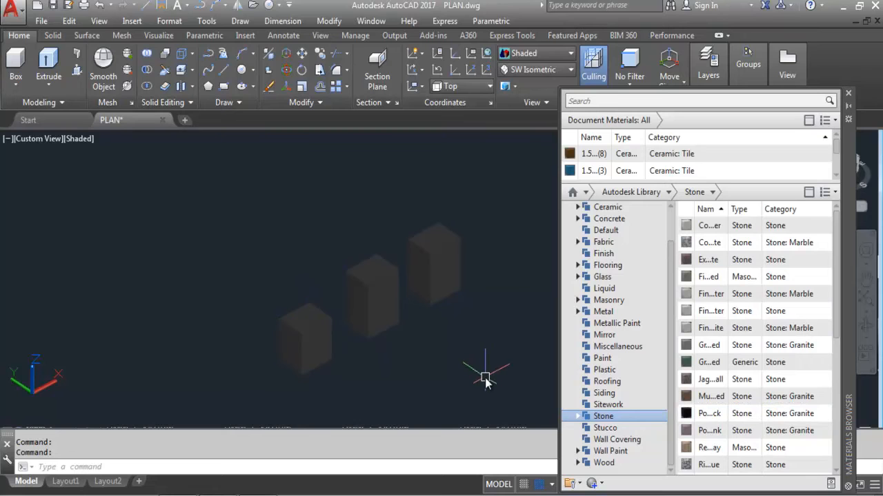
pyautogui.scroll(-1, 714, 468)
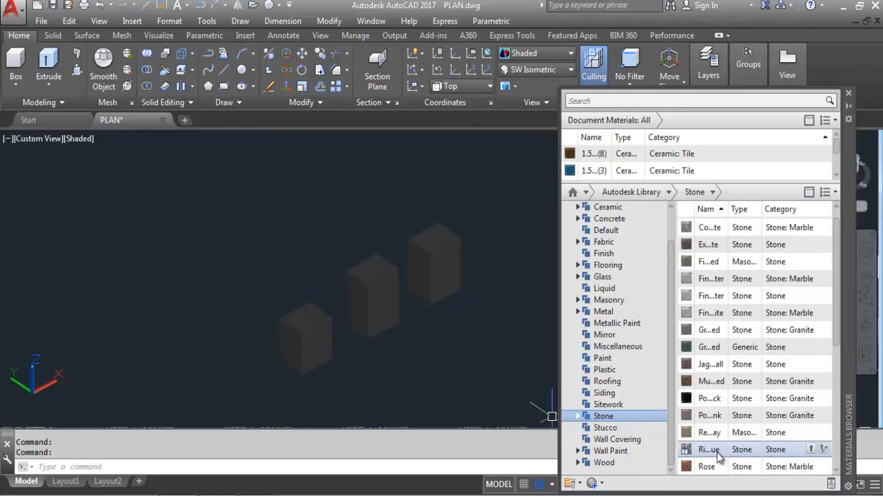
pyautogui.moveTo(710, 451); pyautogui.dragTo(577, 429)
pyautogui.moveTo(436, 248); pyautogui.dragTo(435, 248)
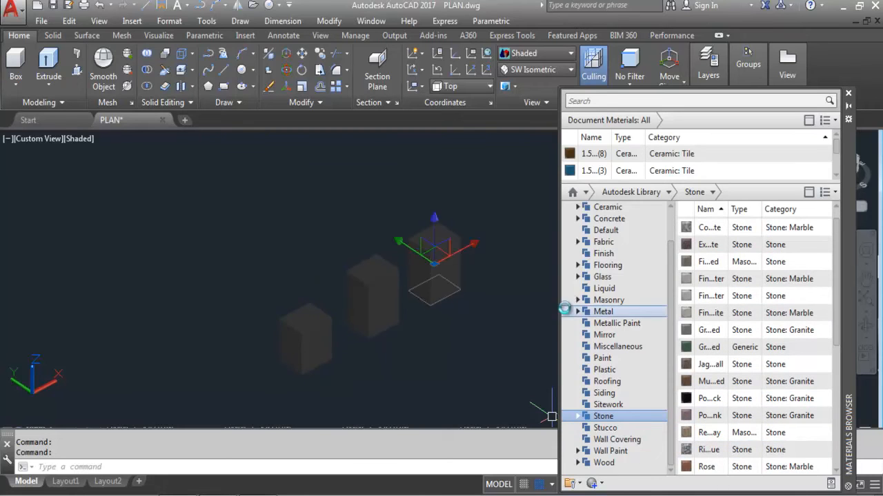
pyautogui.moveTo(715, 414); pyautogui.dragTo(641, 473)
pyautogui.moveTo(369, 301); pyautogui.dragTo(369, 302)
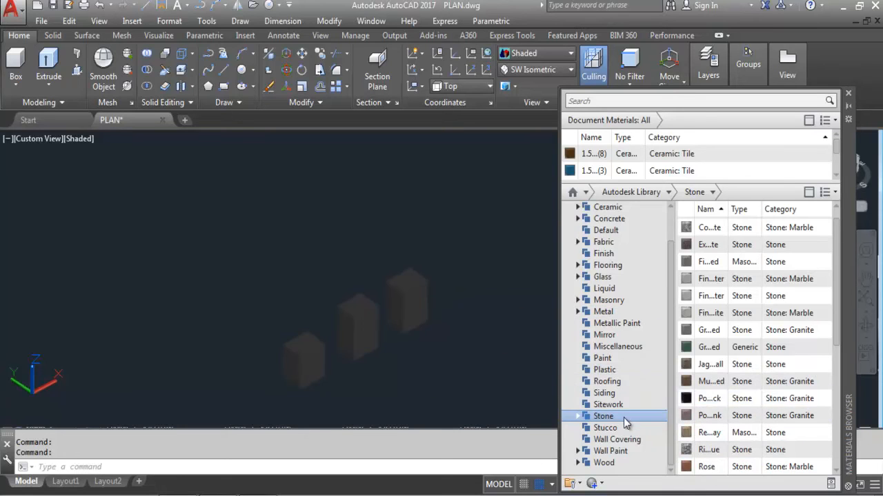
# Step: Apply Automotive glass to the right box and clear solid glass to the middle box
pyautogui.click(624, 275)
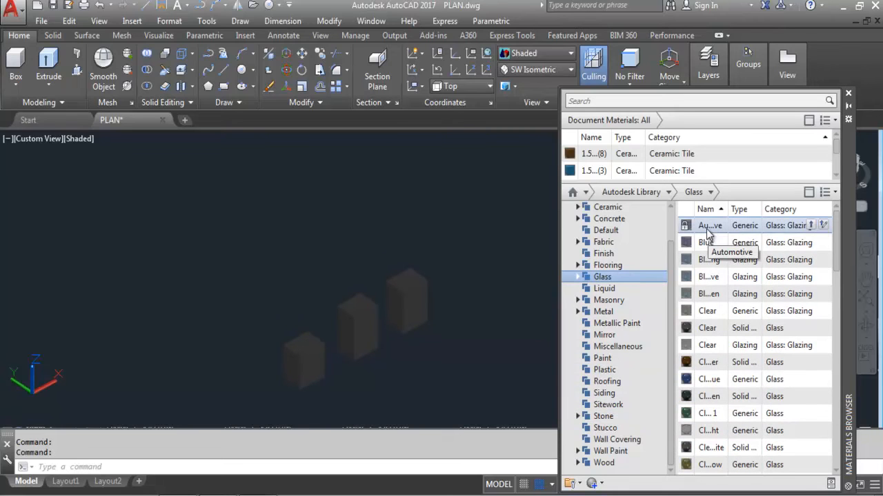
pyautogui.moveTo(707, 229); pyautogui.dragTo(501, 269)
pyautogui.moveTo(403, 290); pyautogui.dragTo(403, 291)
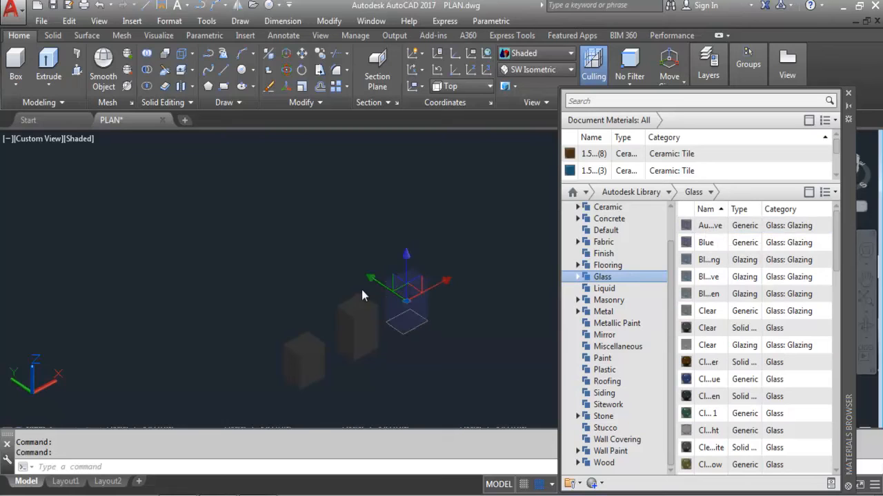
pyautogui.scroll(3, 395, 299)
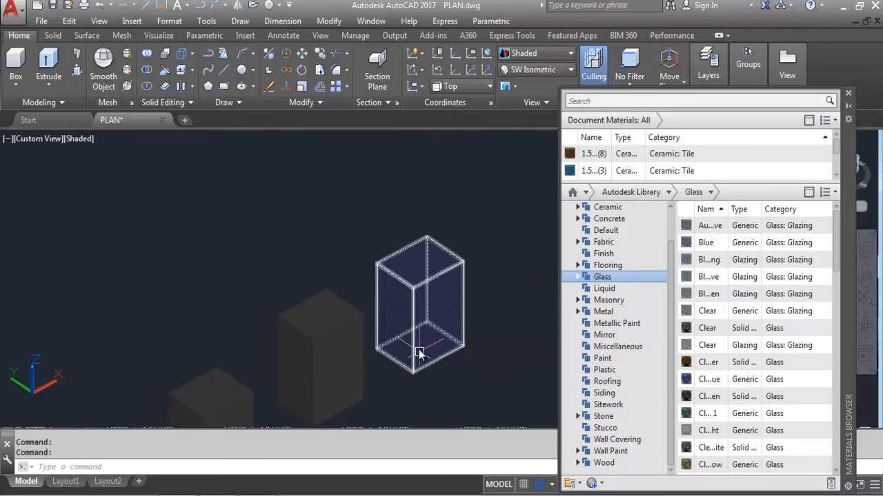
pyautogui.scroll(3, 441, 361)
pyautogui.scroll(-3, 547, 345)
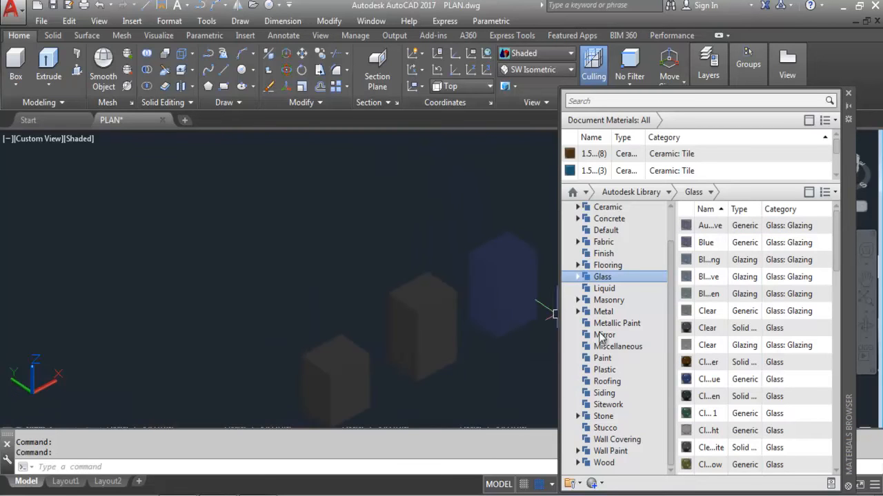
pyautogui.moveTo(707, 328); pyautogui.dragTo(419, 317)
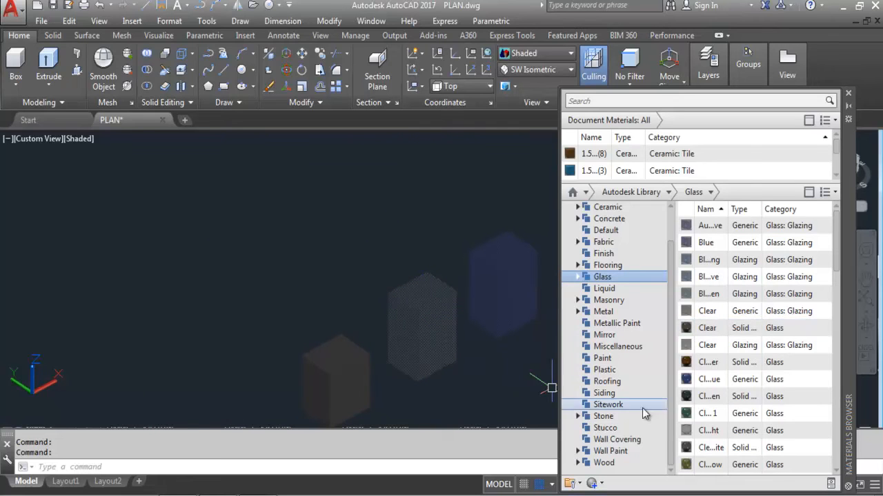
# Step: Apply solid glass to the left box and clear glass to the right box, then cancel
pyautogui.moveTo(712, 399); pyautogui.dragTo(460, 408)
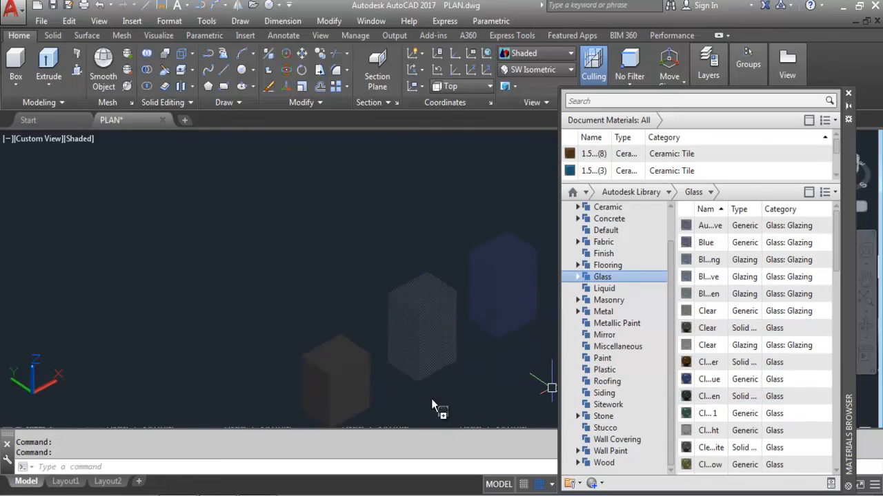
pyautogui.moveTo(343, 364); pyautogui.dragTo(343, 383)
pyautogui.scroll(6, 356, 409)
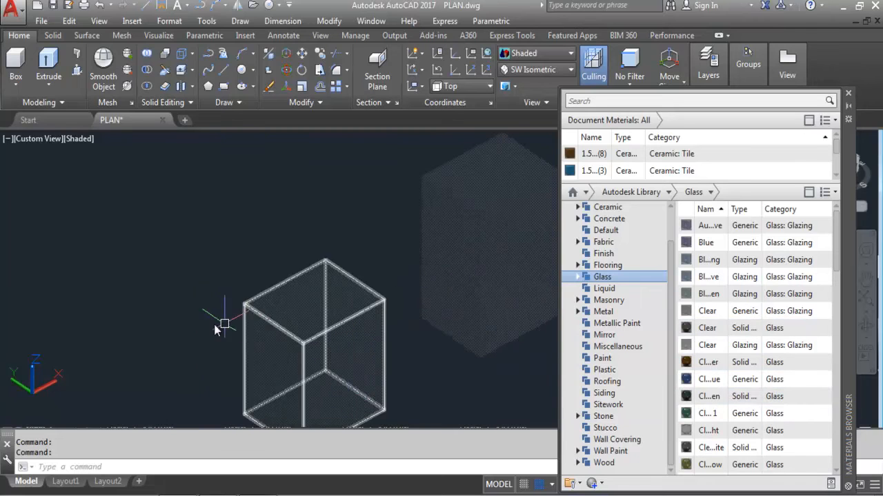
pyautogui.scroll(-4, 205, 325)
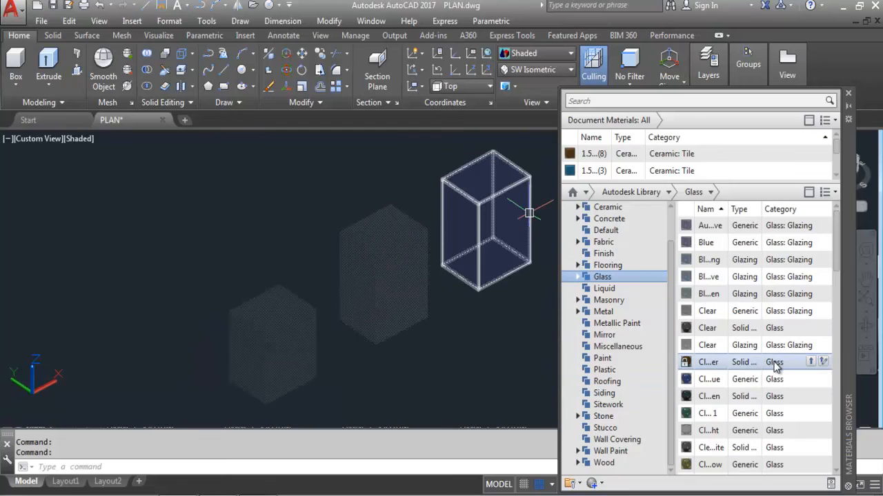
pyautogui.moveTo(774, 368); pyautogui.dragTo(486, 262)
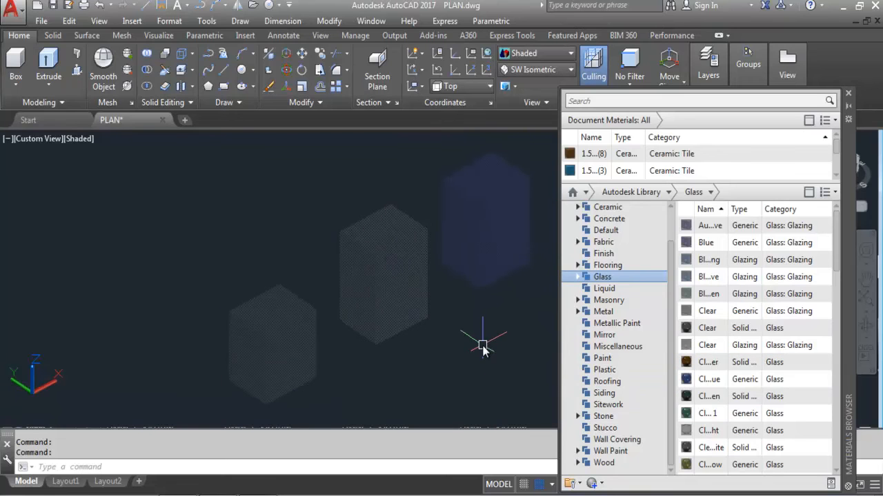
pyautogui.press('Escape')
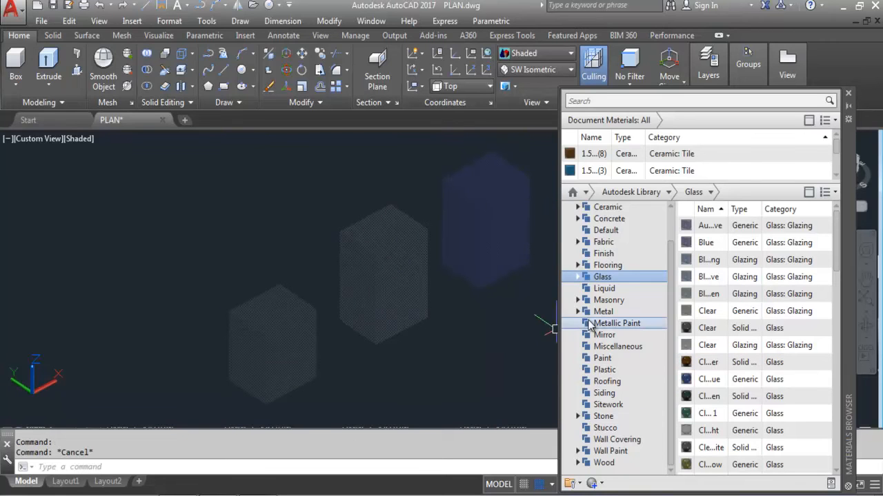
# Step: Apply wood and birch materials to the right, middle and left boxes
pyautogui.click(605, 463)
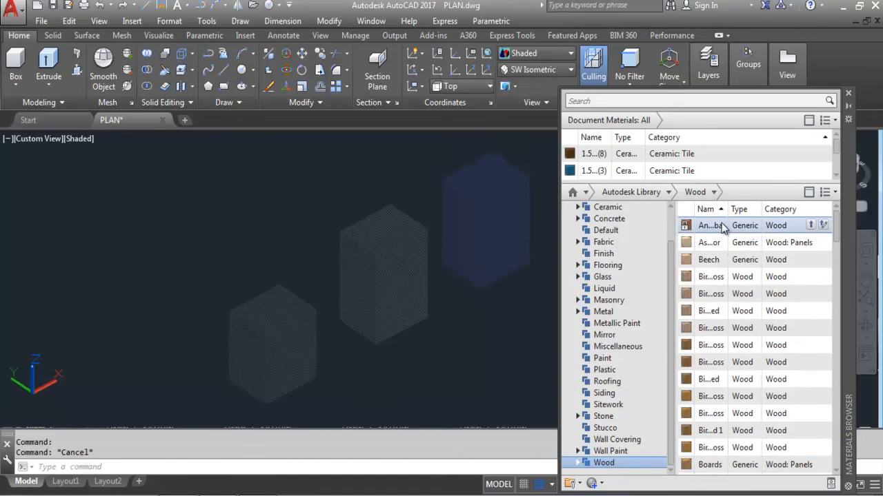
pyautogui.moveTo(718, 231); pyautogui.dragTo(498, 183)
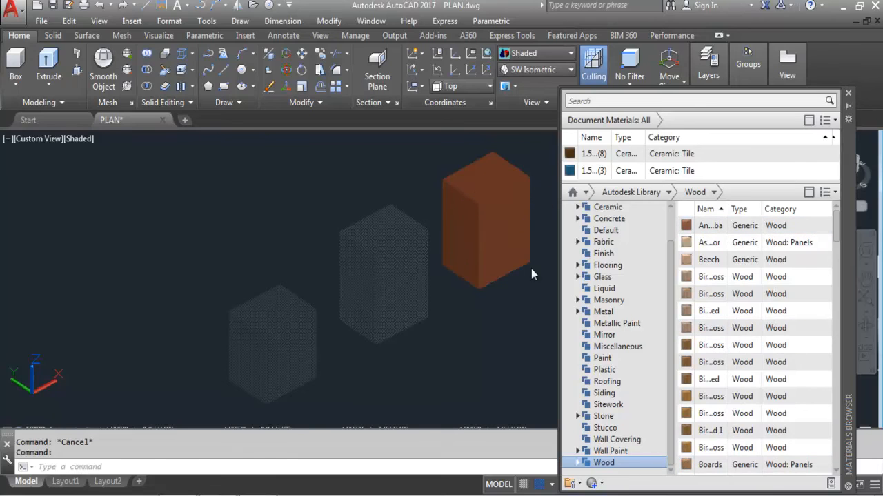
pyautogui.moveTo(705, 293); pyautogui.dragTo(401, 245)
pyautogui.moveTo(710, 430); pyautogui.dragTo(400, 327)
pyautogui.moveTo(301, 312); pyautogui.dragTo(307, 314)
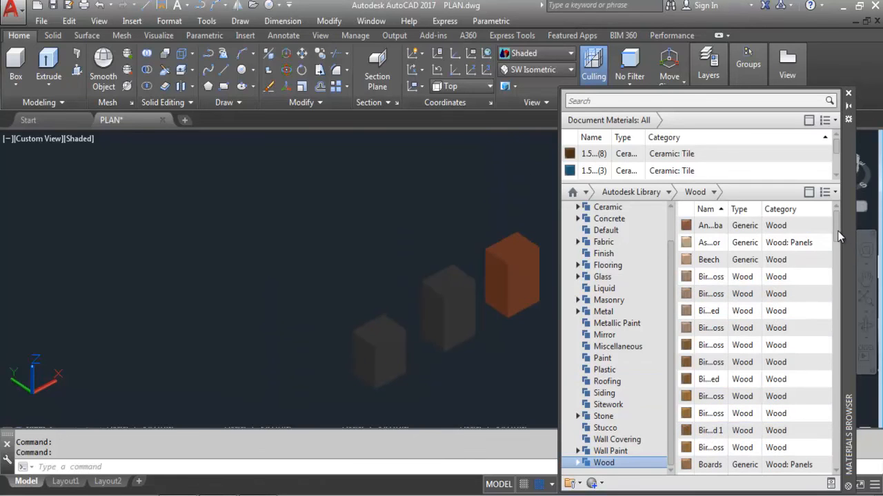
# Step: Apply more wood materials to the middle and left boxes, then list the Wall Paint materials
pyautogui.scroll(-15, 823, 364)
pyautogui.moveTo(827, 447); pyautogui.dragTo(828, 396)
pyautogui.moveTo(708, 338); pyautogui.dragTo(452, 293)
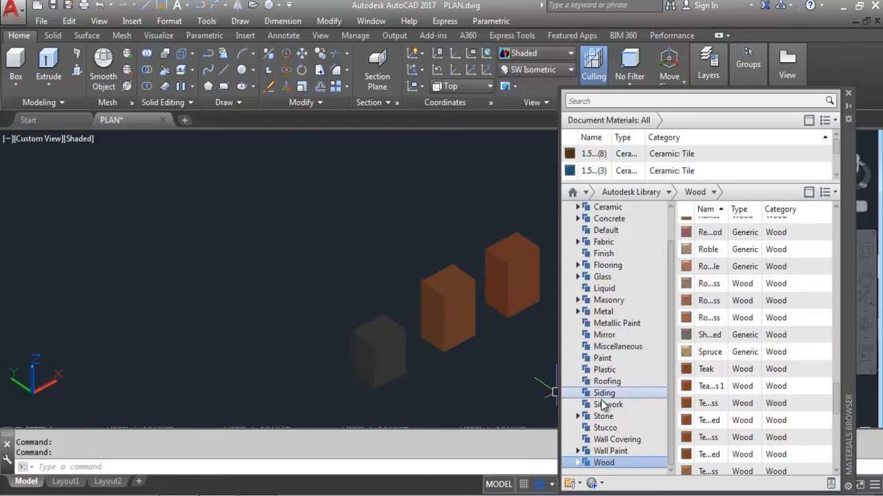
pyautogui.moveTo(837, 407); pyautogui.dragTo(842, 471)
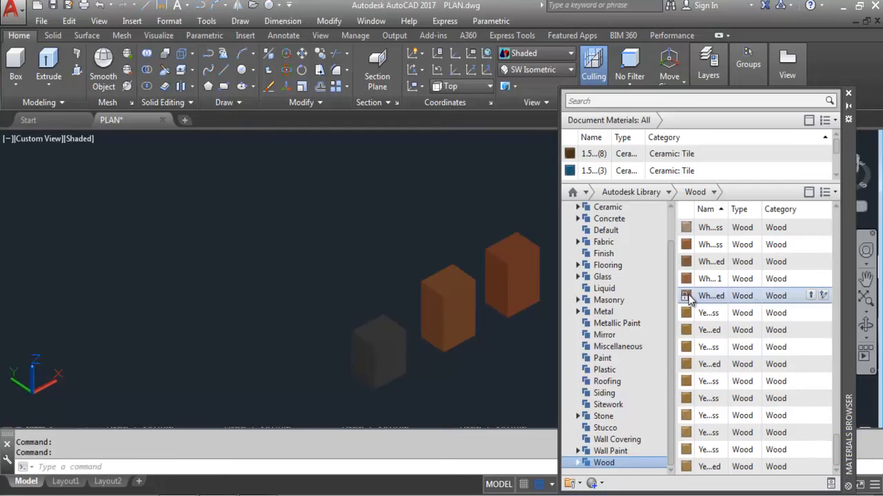
pyautogui.moveTo(814, 295); pyautogui.dragTo(600, 310)
pyautogui.moveTo(394, 349); pyautogui.dragTo(396, 351)
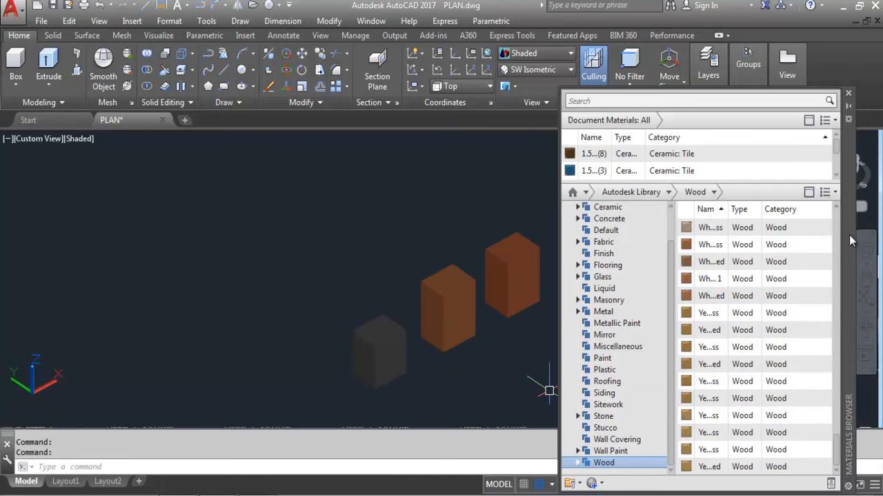
pyautogui.moveTo(837, 453); pyautogui.dragTo(835, 227)
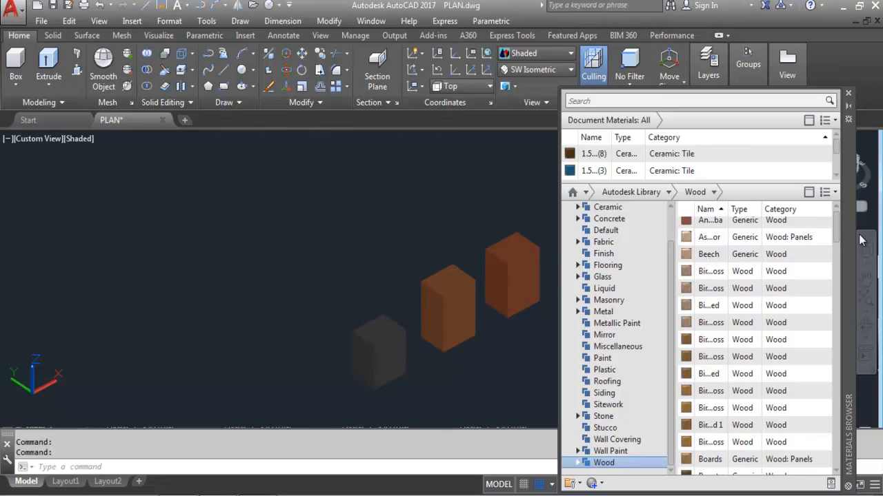
pyautogui.moveTo(824, 237)
pyautogui.press('Escape')
pyautogui.press('Escape')
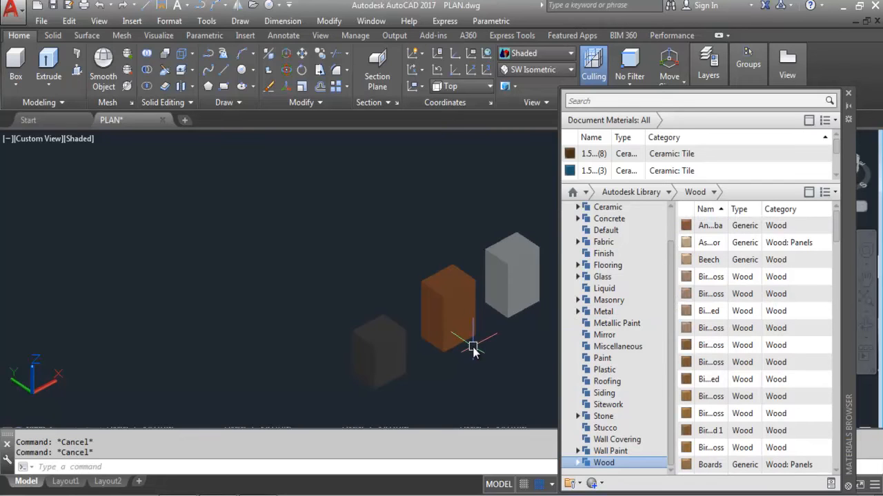
pyautogui.click(611, 452)
# Step: Try red, blue, green and aqua Wall Paint materials on the right, middle and left boxes
pyautogui.moveTo(714, 268)
pyautogui.moveTo(710, 415); pyautogui.dragTo(532, 268)
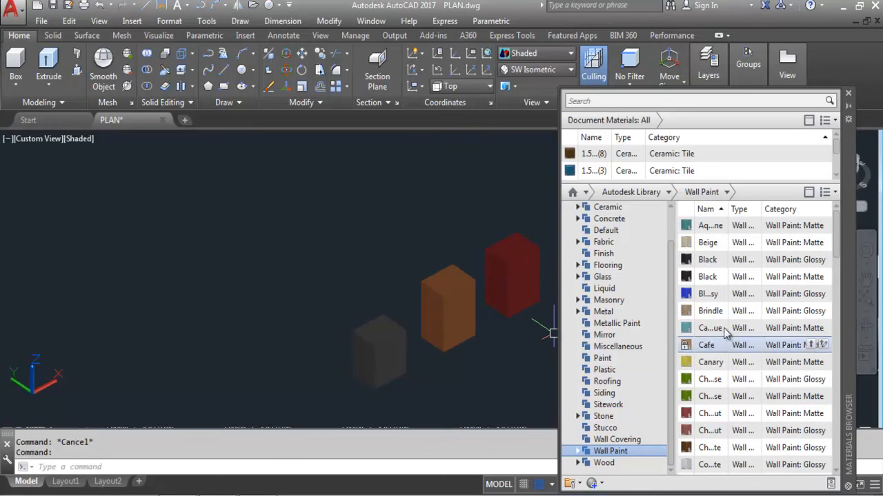
pyautogui.moveTo(715, 297)
pyautogui.moveTo(715, 298)
pyautogui.mouseDown()
pyautogui.moveTo(464, 285)
pyautogui.moveTo(473, 293)
pyautogui.moveTo(464, 331)
pyautogui.mouseUp()
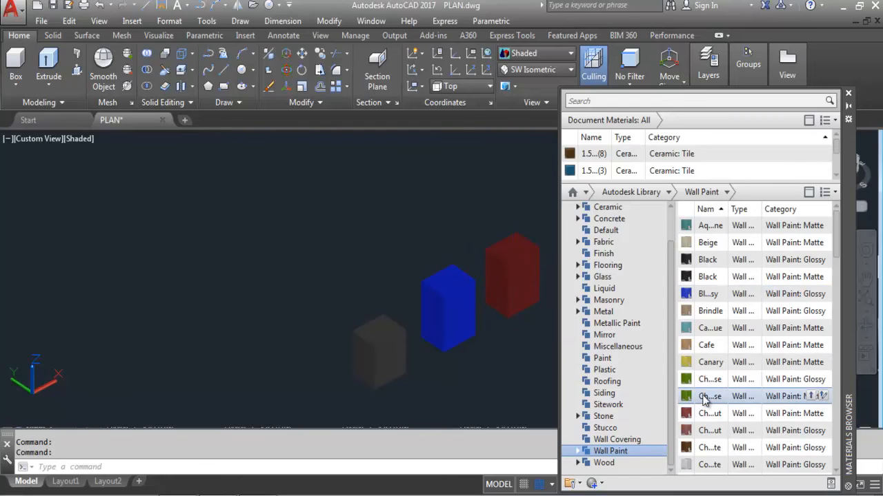
pyautogui.moveTo(710, 396); pyautogui.dragTo(513, 376)
pyautogui.moveTo(395, 327); pyautogui.dragTo(395, 329)
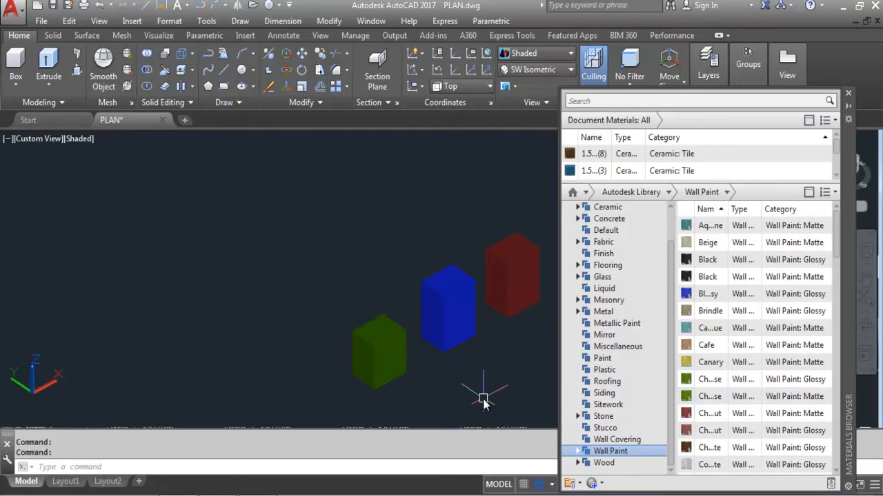
pyautogui.moveTo(709, 229)
pyautogui.mouseDown()
pyautogui.moveTo(545, 247)
pyautogui.moveTo(536, 305)
pyautogui.mouseUp()
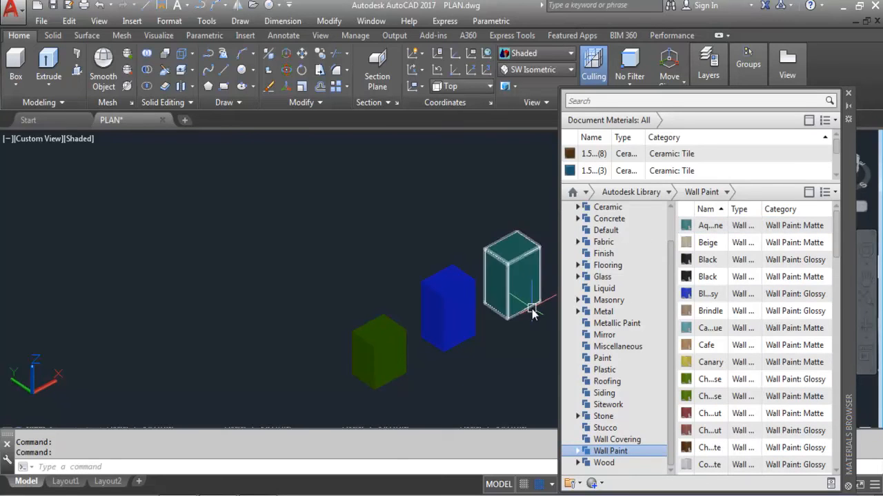
# Step: Apply Magenta to the middle box, Navy to the right box and Orange to the left box
pyautogui.scroll(-7, 831, 311)
pyautogui.scroll(-7, 831, 407)
pyautogui.scroll(3, 834, 384)
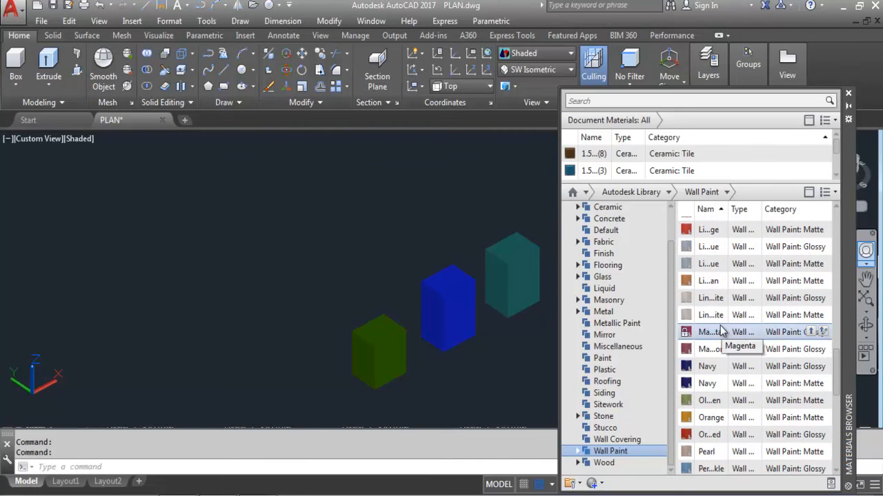
pyautogui.moveTo(716, 332); pyautogui.dragTo(455, 331)
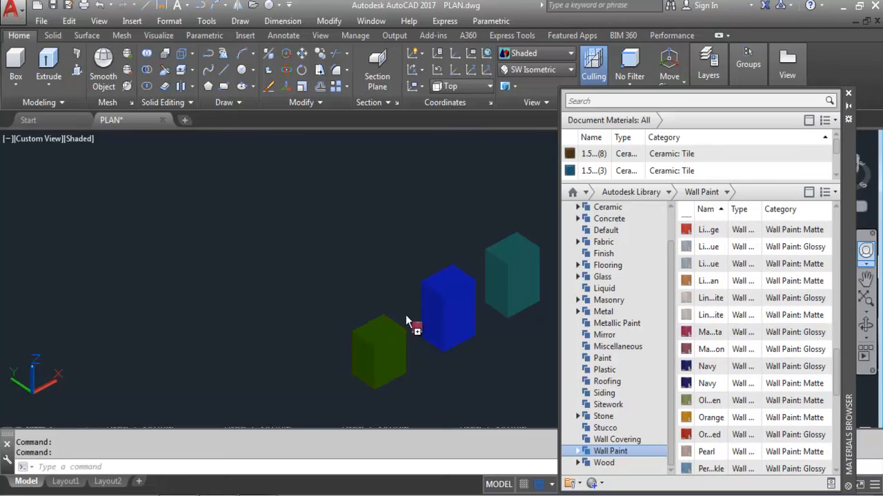
pyautogui.moveTo(442, 299); pyautogui.dragTo(447, 305)
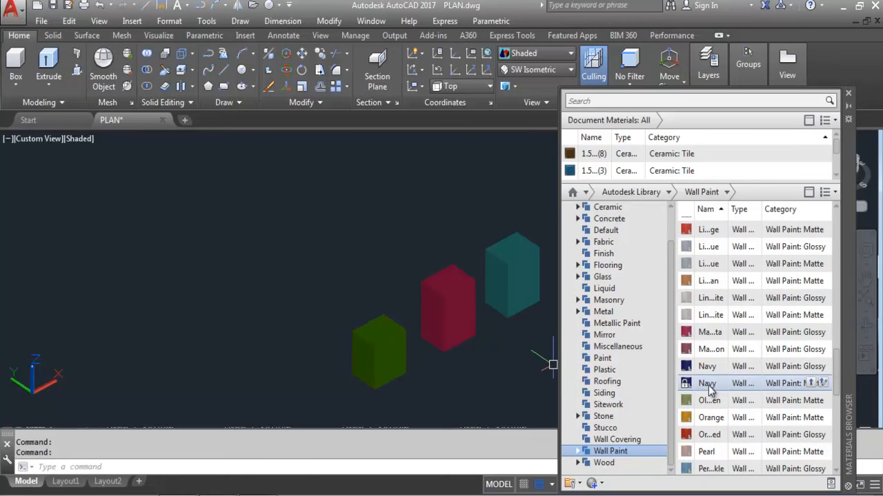
pyautogui.moveTo(713, 387); pyautogui.dragTo(494, 365)
pyautogui.moveTo(524, 256); pyautogui.dragTo(528, 261)
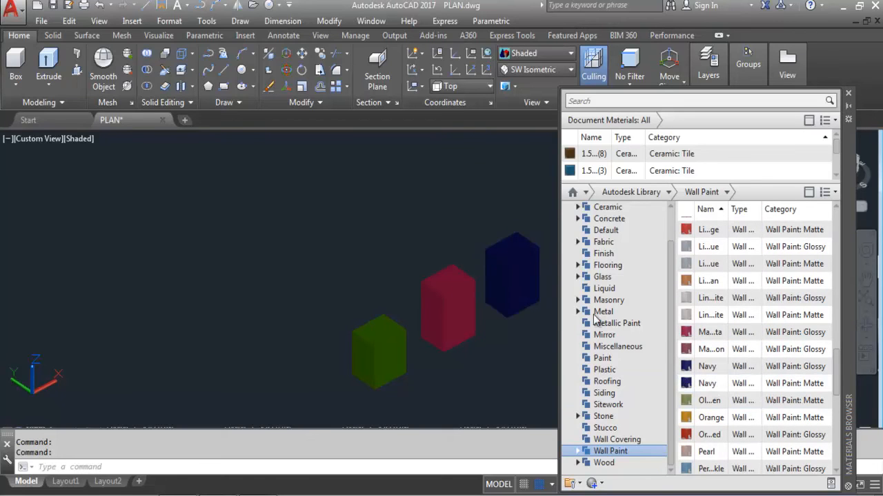
pyautogui.moveTo(711, 426); pyautogui.dragTo(392, 359)
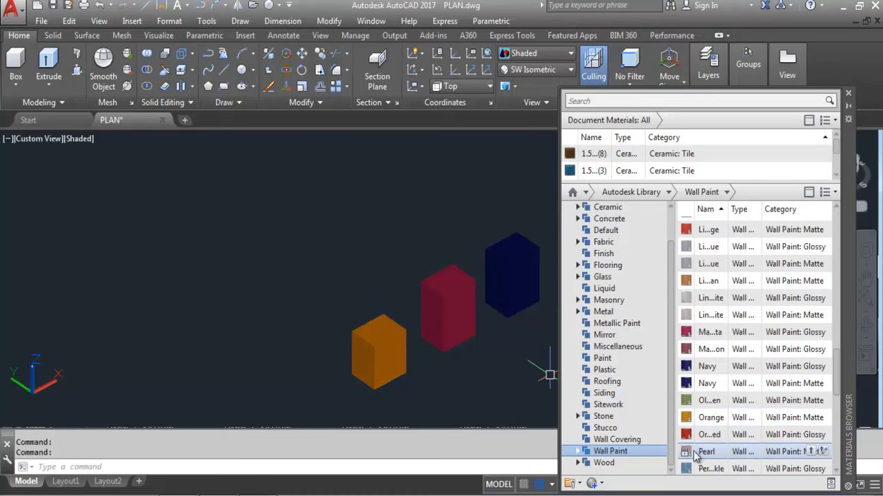
# Step: Try Pearl and then Violet on the right box, and a turquoise paint on the middle box
pyautogui.moveTo(511, 260); pyautogui.dragTo(511, 262)
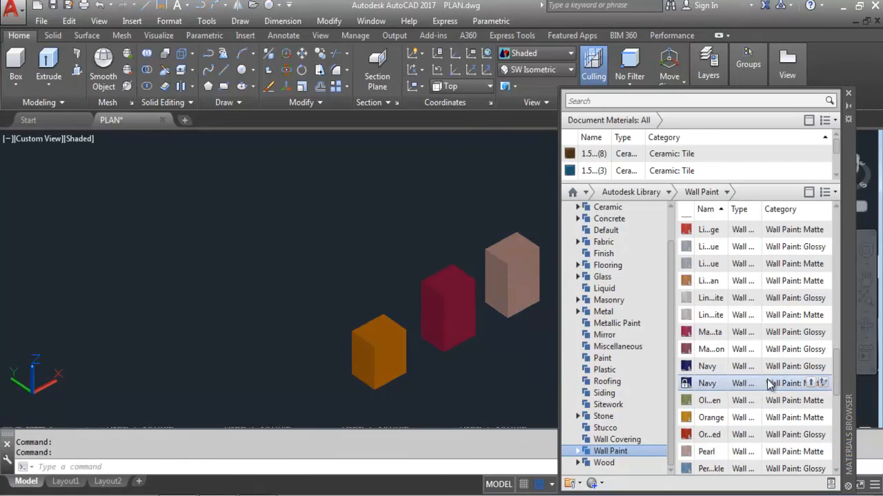
pyautogui.moveTo(837, 367)
pyautogui.mouseDown()
pyautogui.moveTo(852, 408)
pyautogui.moveTo(848, 431)
pyautogui.mouseUp()
pyautogui.moveTo(708, 386)
pyautogui.mouseDown()
pyautogui.moveTo(508, 286)
pyautogui.moveTo(511, 276)
pyautogui.mouseUp()
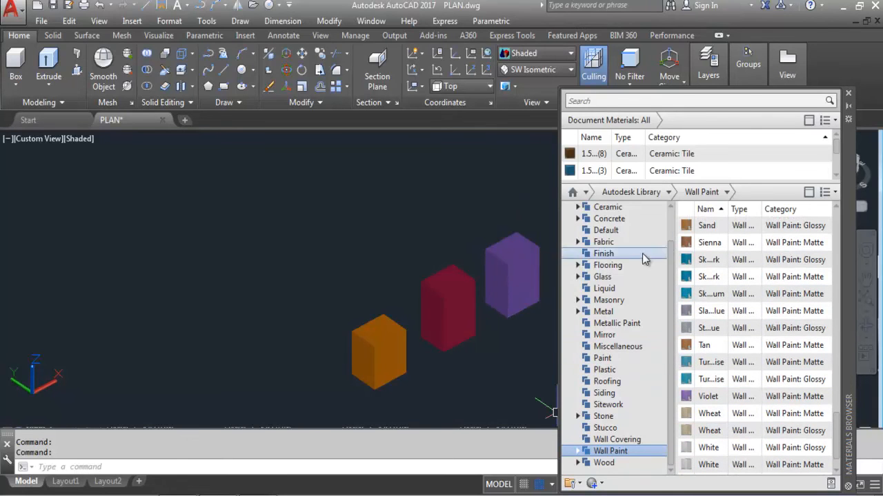
pyautogui.moveTo(683, 364); pyautogui.dragTo(453, 301)
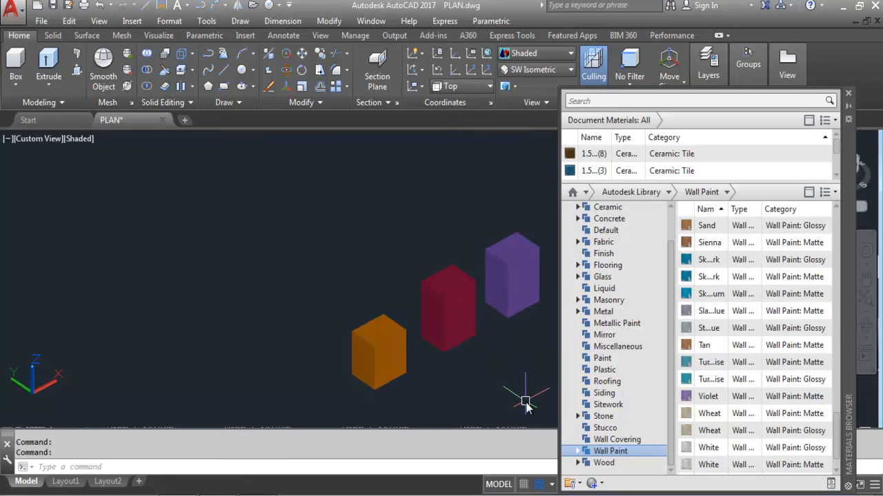
# Step: Delete all three boxes and close the Materials Browser
pyautogui.click(526, 409)
pyautogui.click(346, 260)
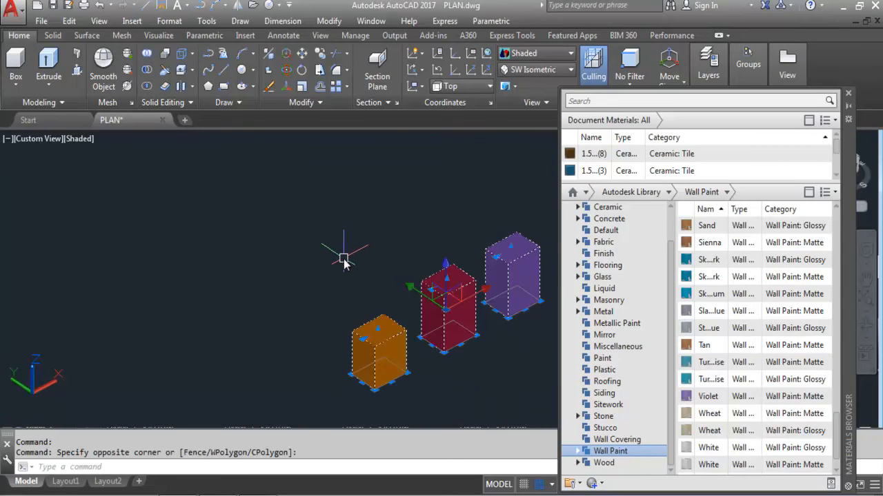
pyautogui.press('Delete')
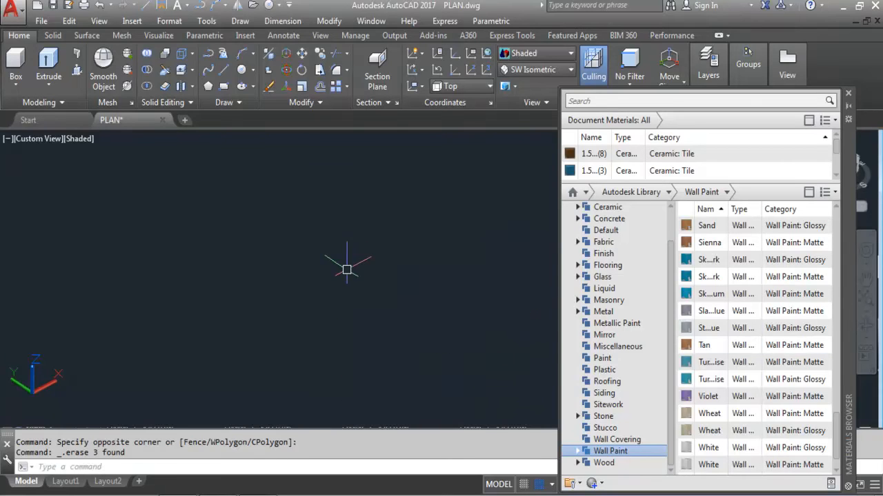
pyautogui.click(848, 94)
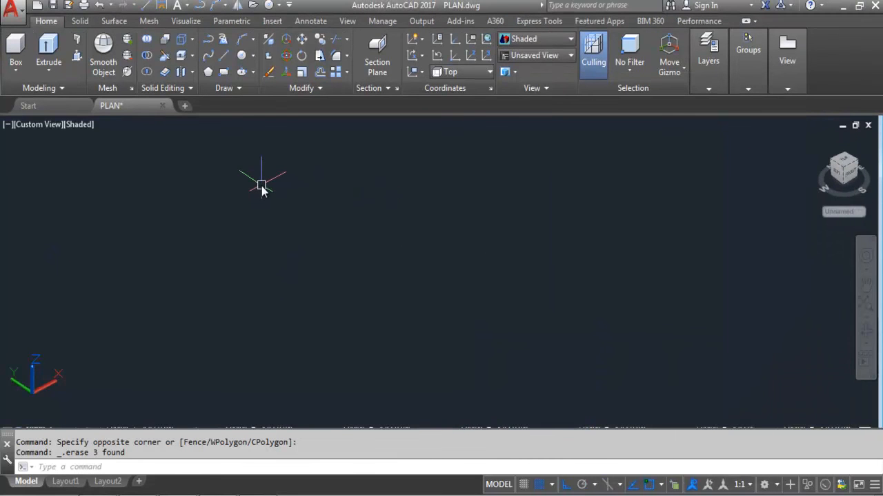
# Step: Draw a rectangle and switch to the Top view
pyautogui.click(224, 75)
pyautogui.click(313, 193)
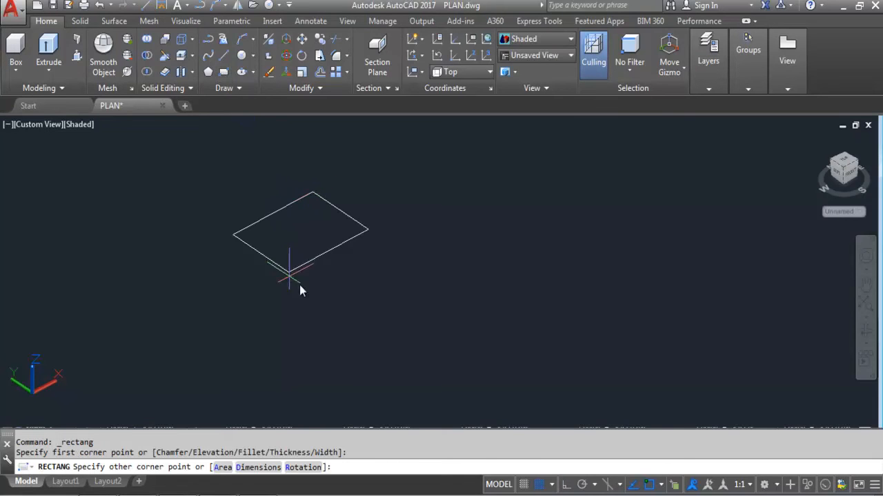
pyautogui.click(313, 311)
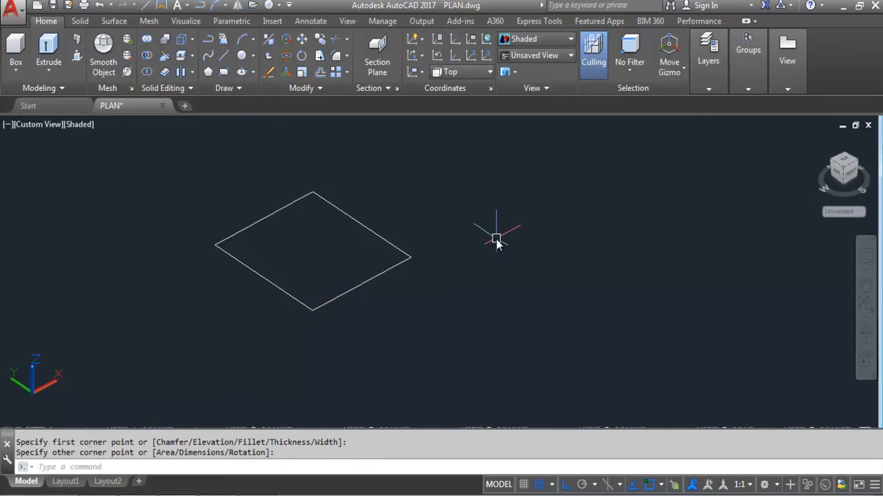
pyautogui.click(537, 55)
pyautogui.click(534, 71)
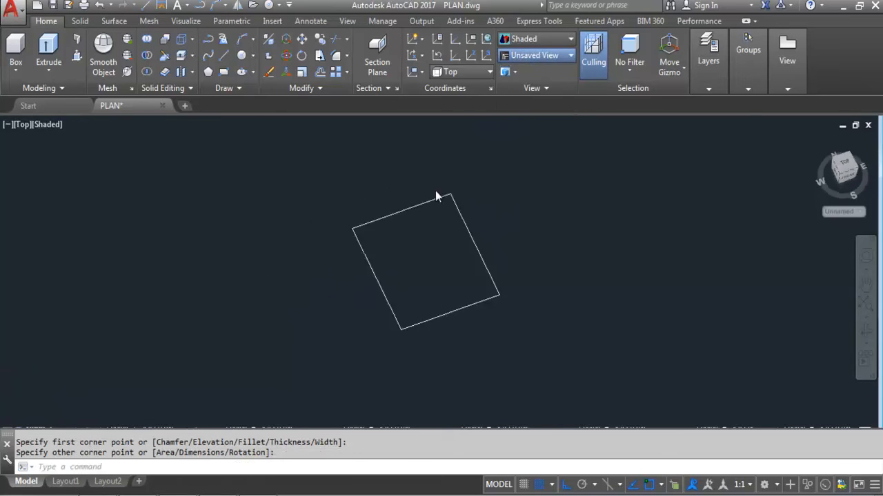
# Step: Copy the rectangle to the right with COPY, then switch to SW Isometric view
pyautogui.click(404, 282)
pyautogui.click(270, 282)
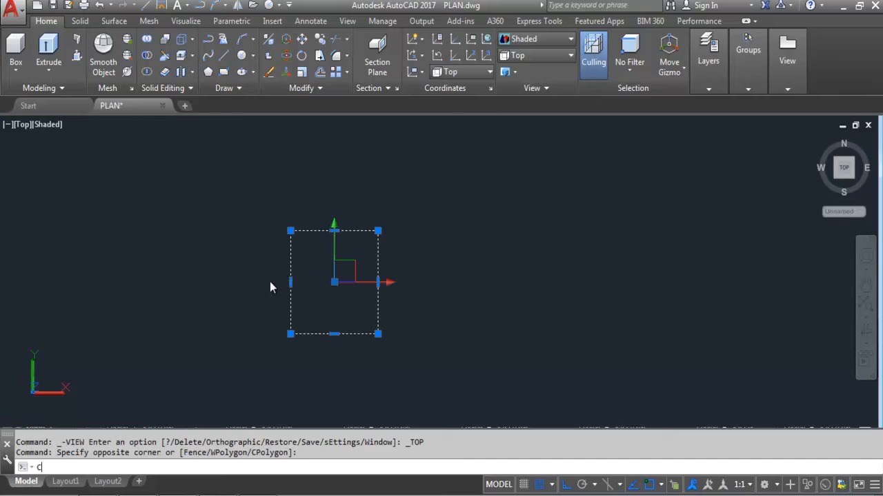
pyautogui.write('co')
pyautogui.press('Return')
pyautogui.click(335, 282)
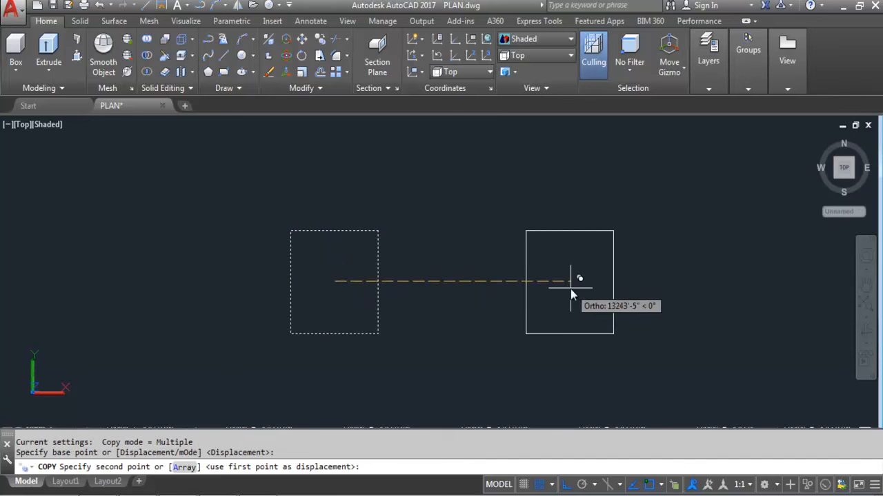
pyautogui.click(537, 282)
pyautogui.press('Escape')
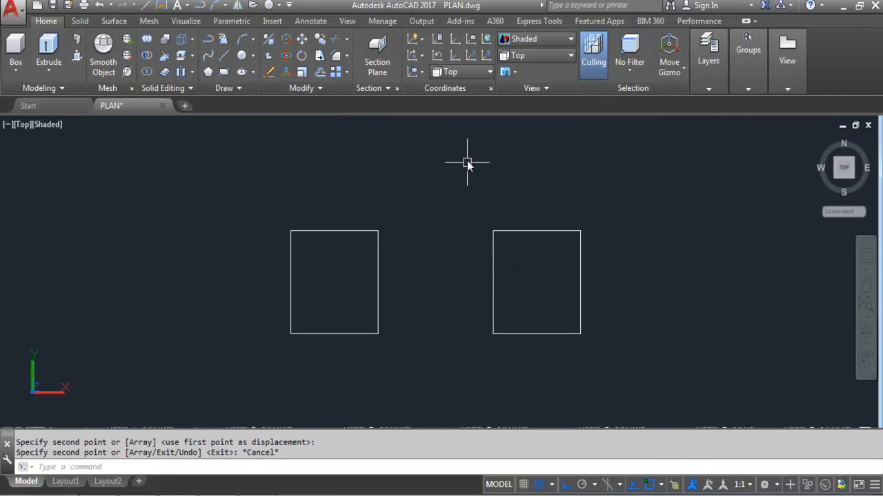
pyautogui.click(526, 58)
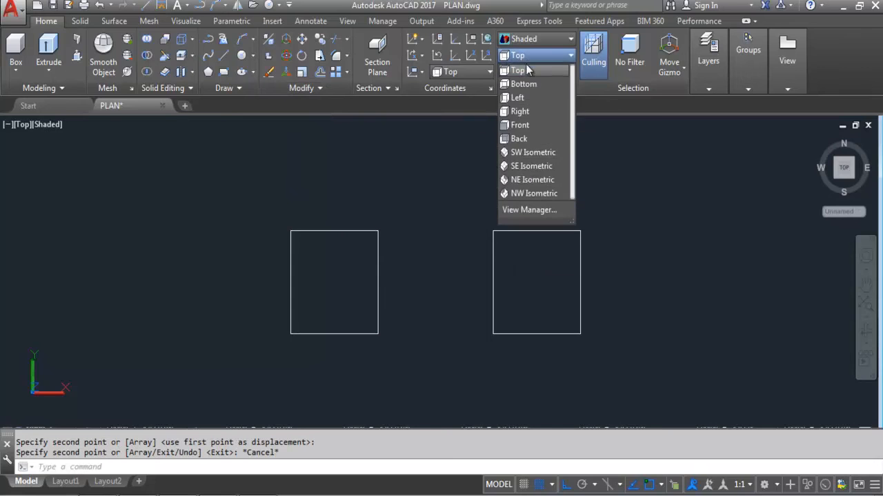
pyautogui.click(525, 156)
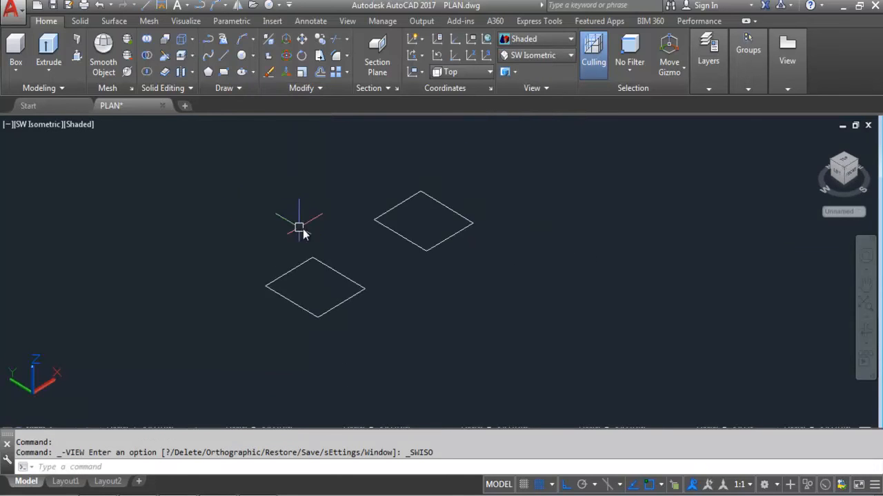
# Step: Extrude the left rectangle into a solid box
pyautogui.click(50, 48)
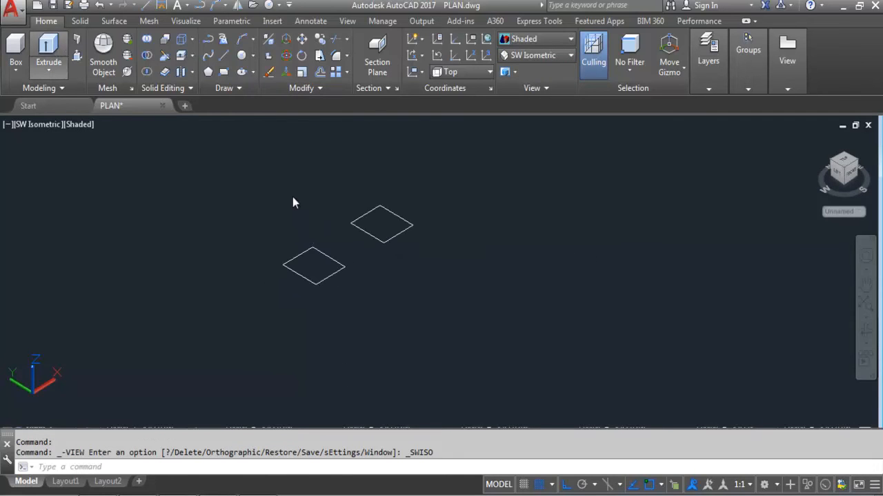
pyautogui.click(323, 256)
pyautogui.press('Return')
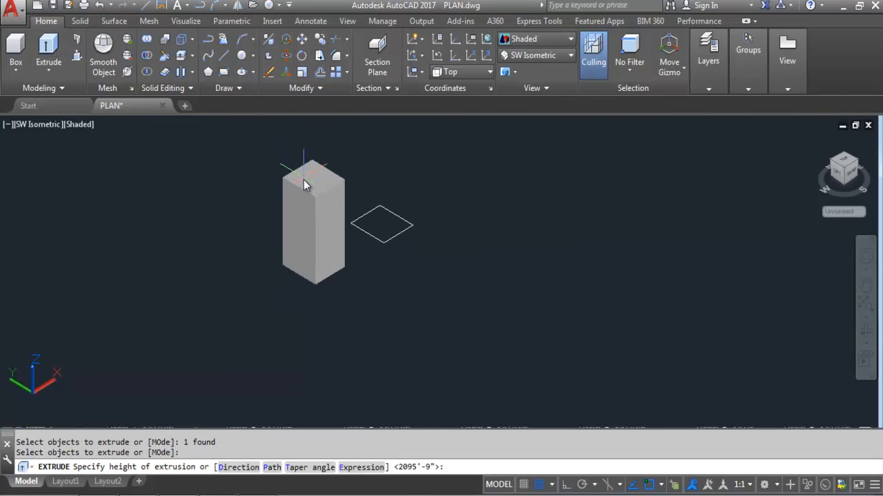
pyautogui.click(303, 180)
# Step: Extrude the right rectangle into a second box and zoom to frame both
pyautogui.press('Return')
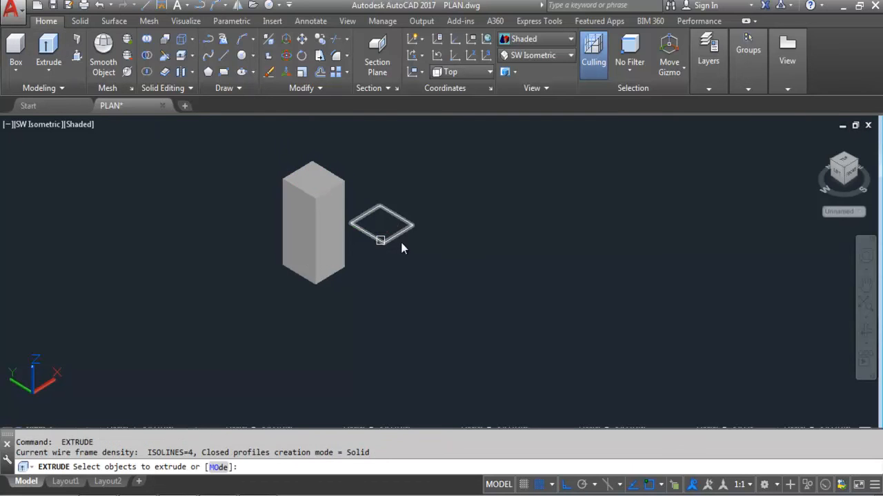
pyautogui.click(400, 238)
pyautogui.click(364, 255)
pyautogui.press('Return')
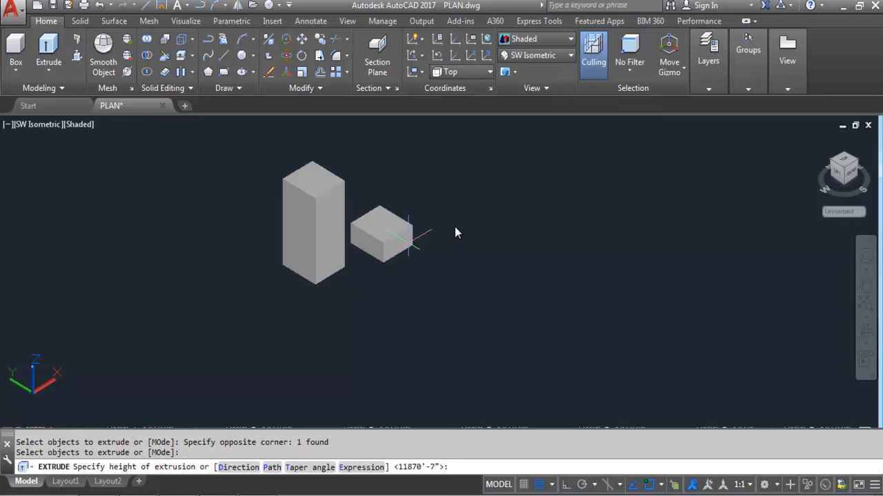
pyautogui.click(442, 170)
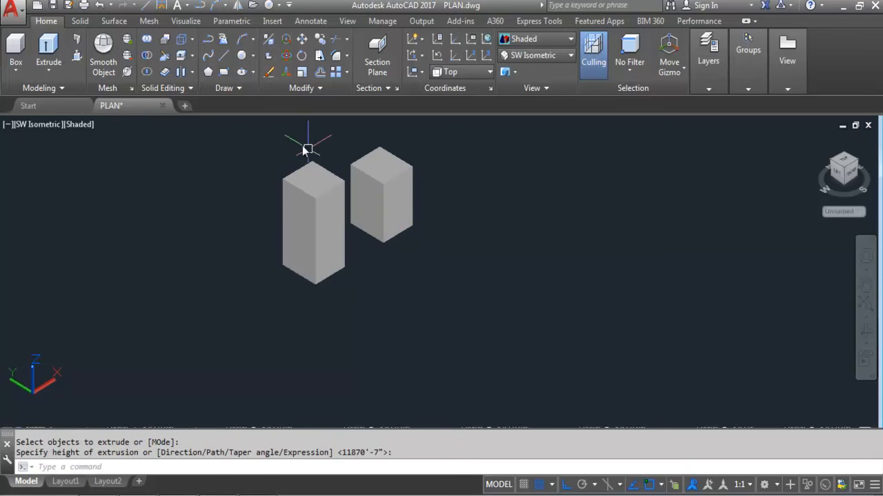
pyautogui.scroll(2, 282, 169)
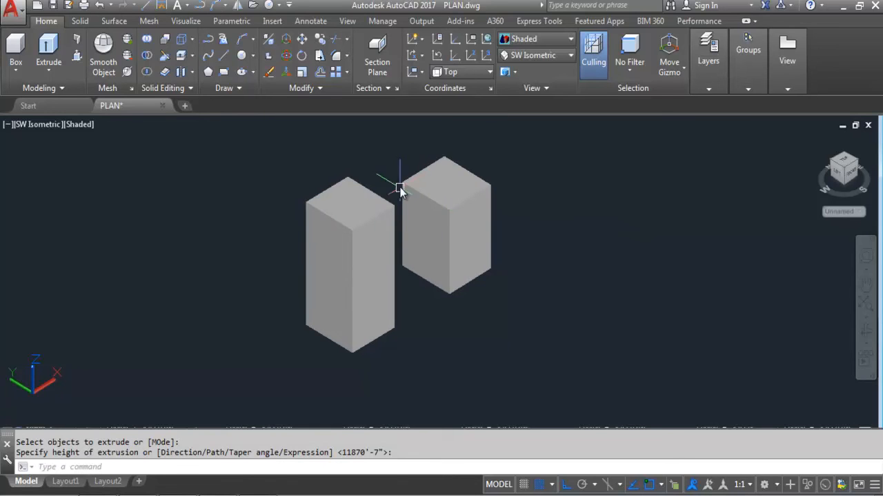
pyautogui.scroll(2, 404, 198)
pyautogui.scroll(-3, 584, 335)
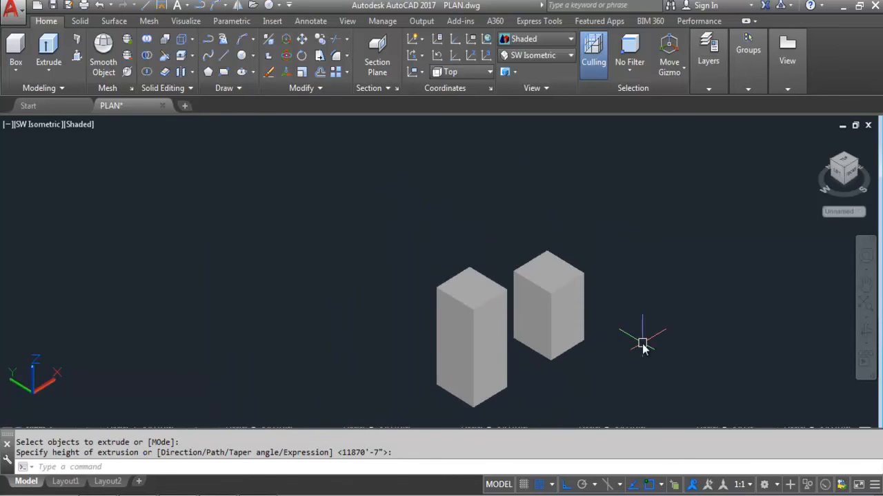
pyautogui.scroll(1, 552, 290)
pyautogui.scroll(-1, 359, 238)
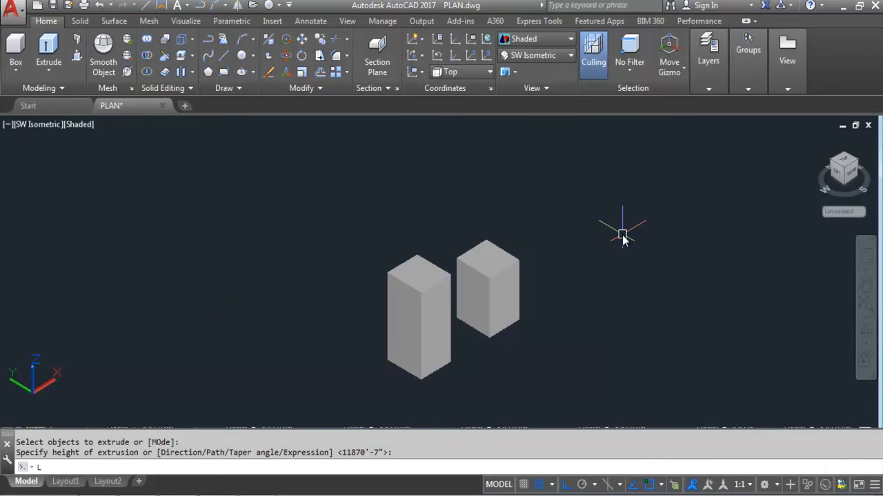
# Step: Create a new layer named 2 with white colour in the Layer Properties Manager
pyautogui.write('A')
pyautogui.press('Return')
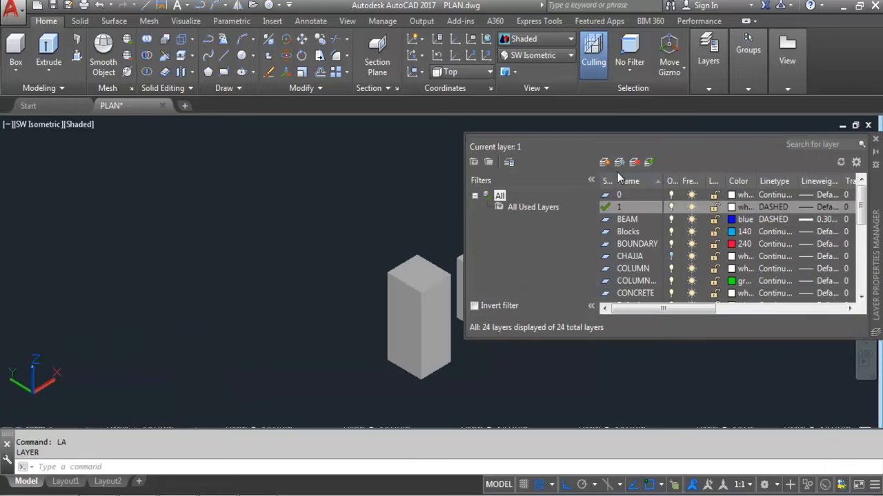
pyautogui.click(604, 163)
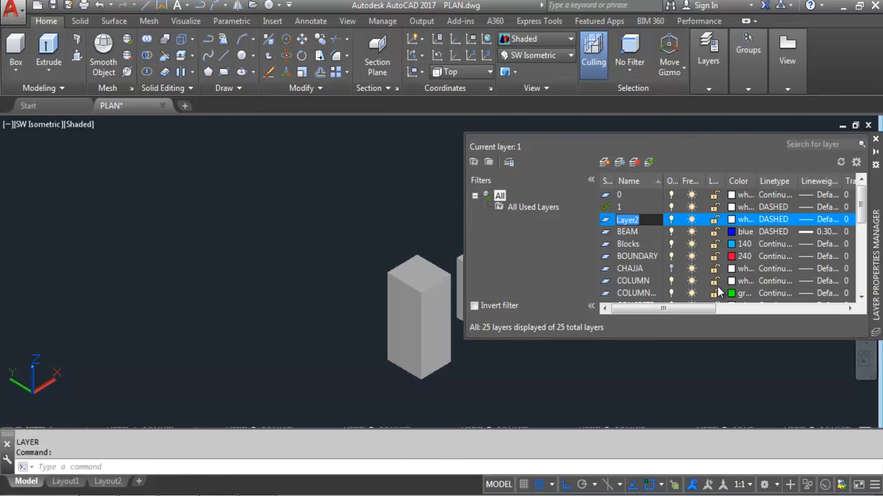
pyautogui.write('2')
pyautogui.click(733, 220)
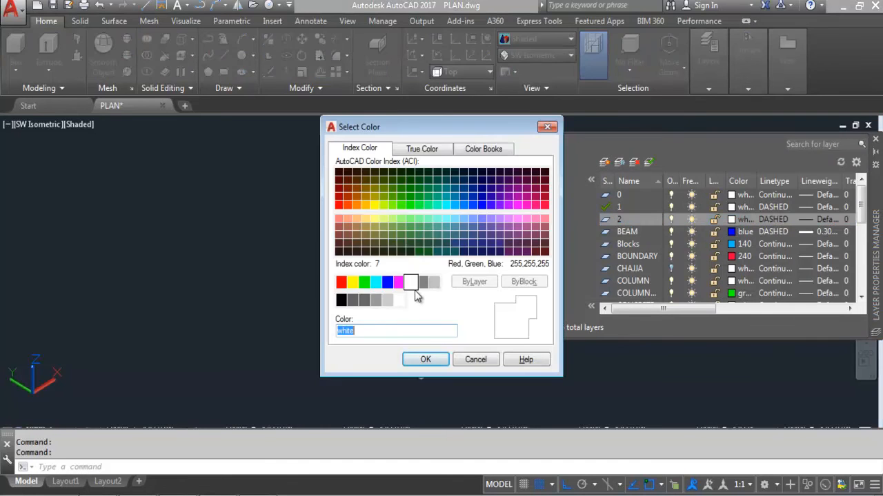
pyautogui.click(420, 359)
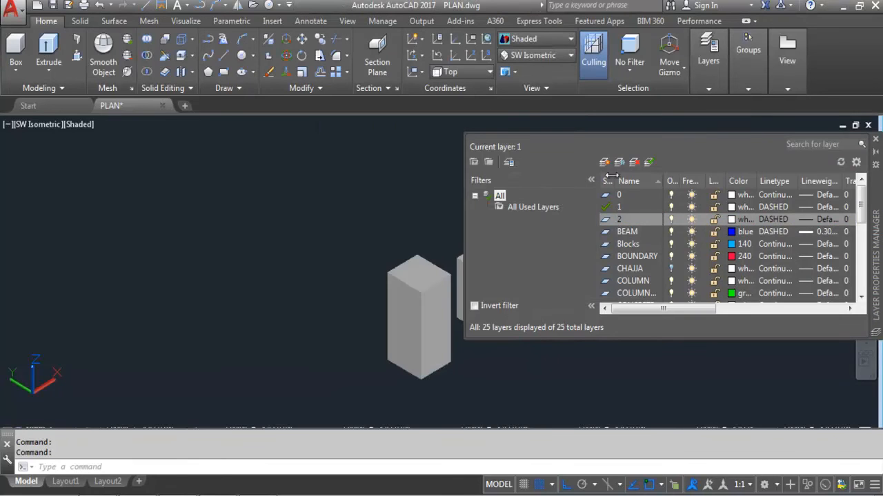
# Step: Add layer 3 with white colour, close the layer manager, and select the left box
pyautogui.hotkey('alt', 'n')
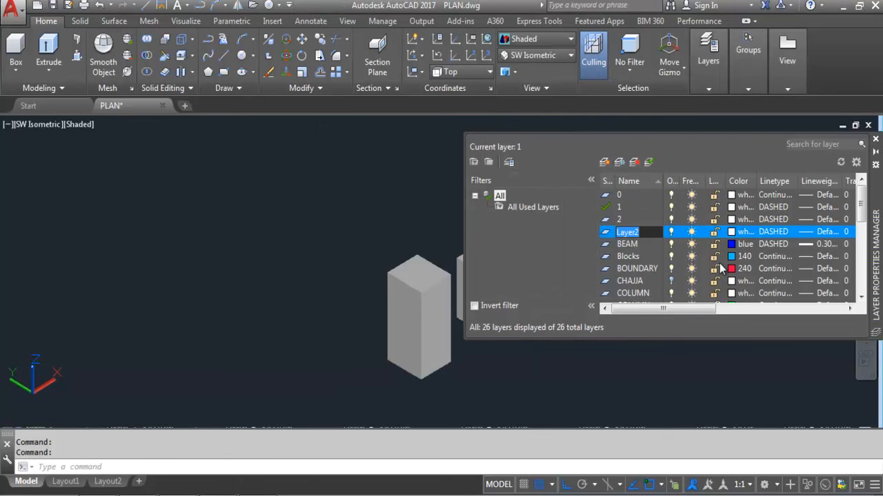
pyautogui.click(731, 232)
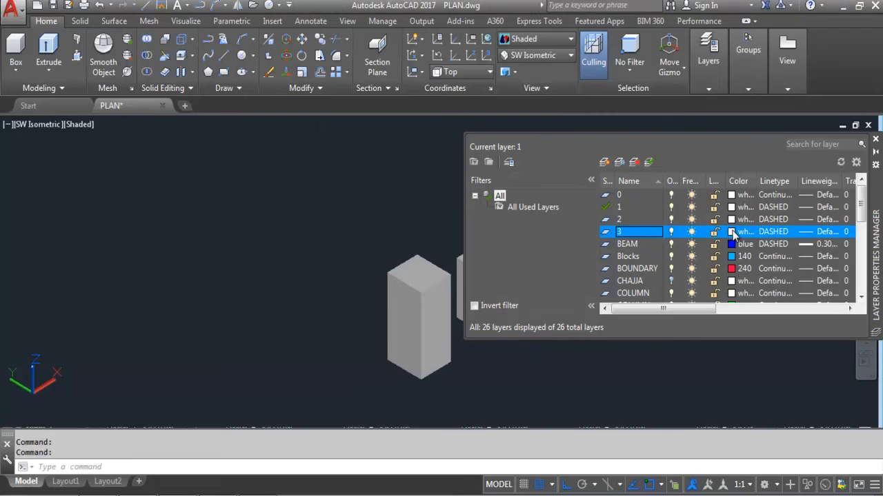
pyautogui.click(425, 361)
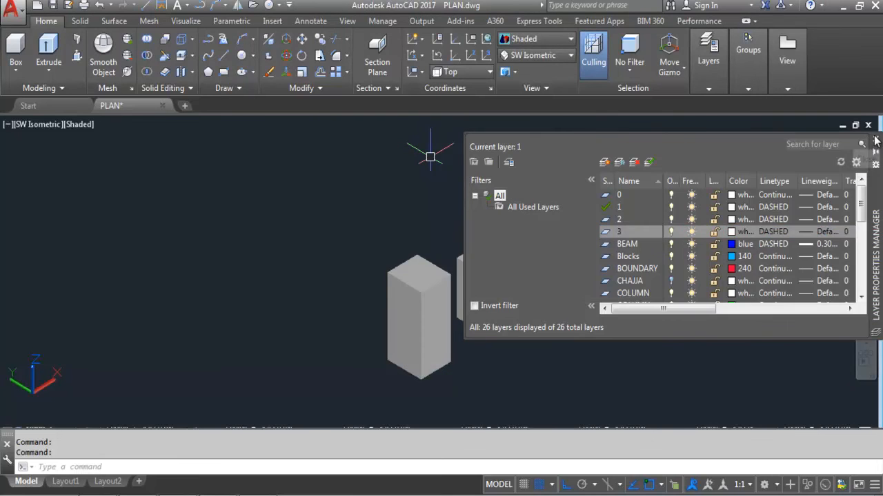
pyautogui.click(875, 141)
pyautogui.click(431, 360)
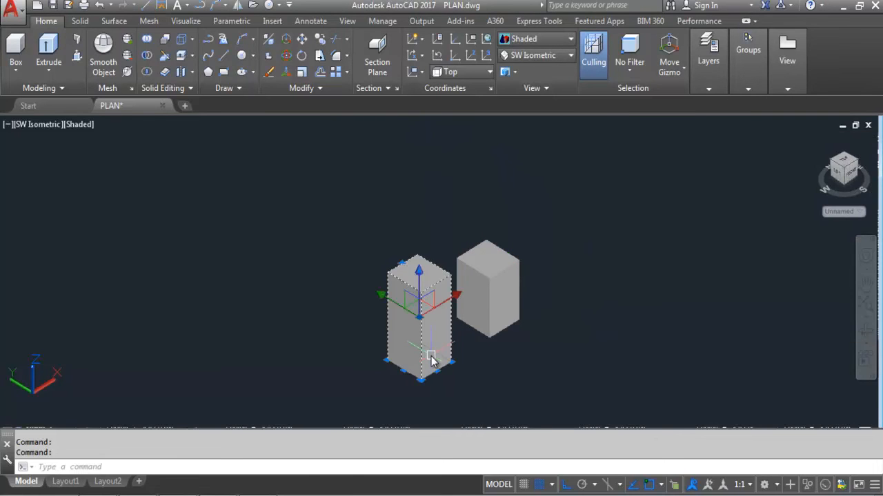
pyautogui.moveTo(748, 62)
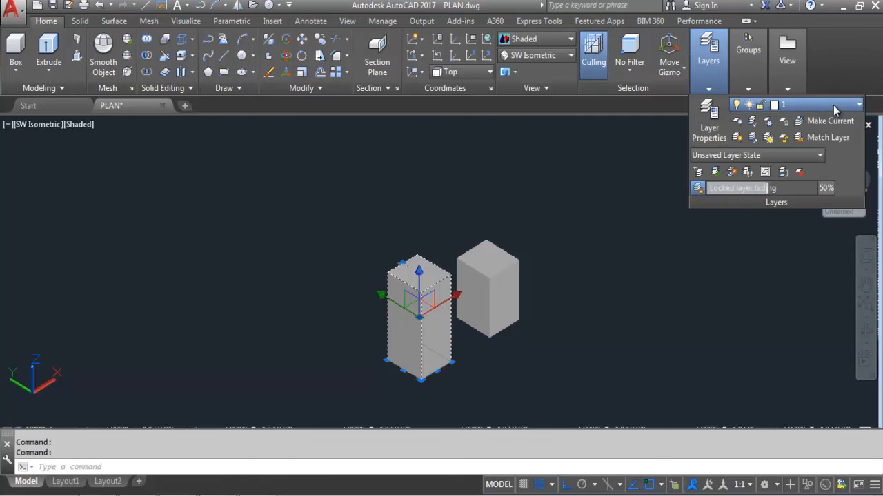
# Step: Move the left box onto layer 2 and the right box onto layer 3
pyautogui.click(833, 104)
pyautogui.click(805, 137)
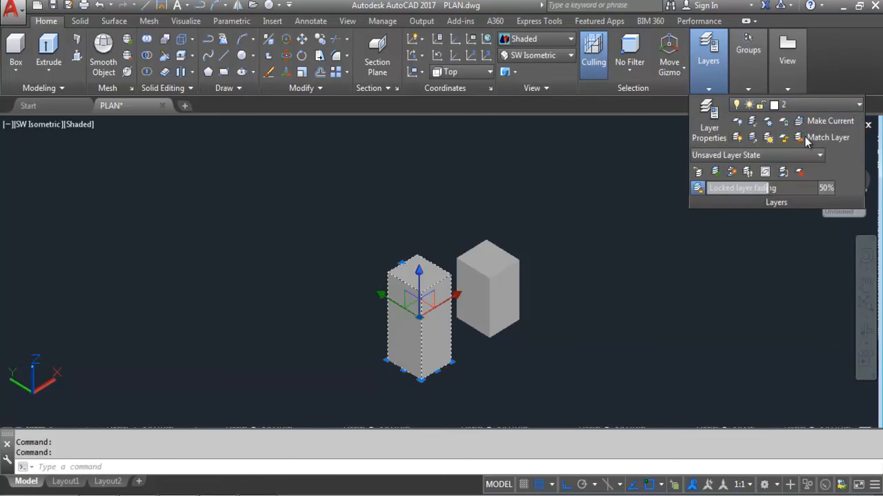
pyautogui.click(515, 292)
pyautogui.press('Escape')
pyautogui.press('Escape')
pyautogui.click(525, 335)
pyautogui.click(489, 248)
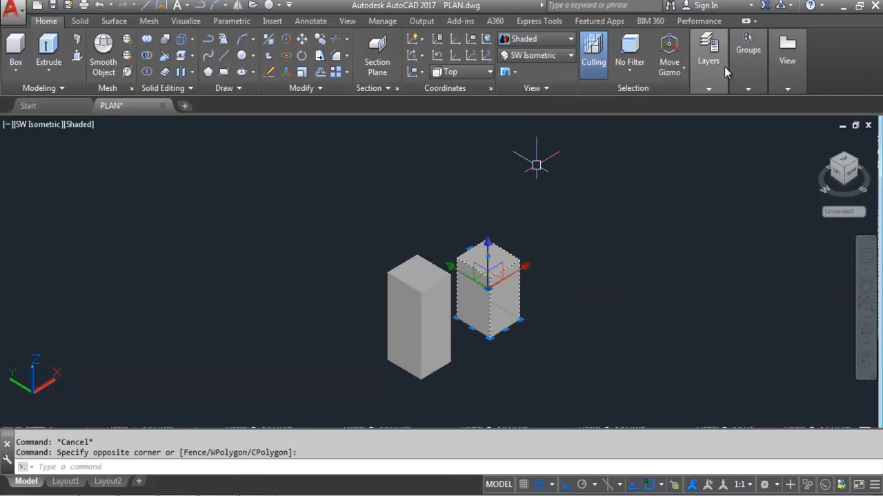
pyautogui.moveTo(720, 83)
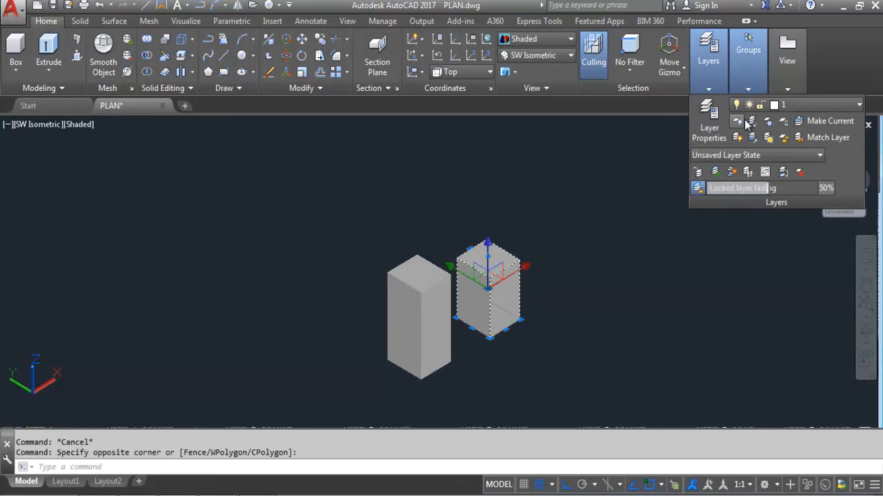
pyautogui.click(807, 106)
pyautogui.click(796, 156)
pyautogui.press('Escape')
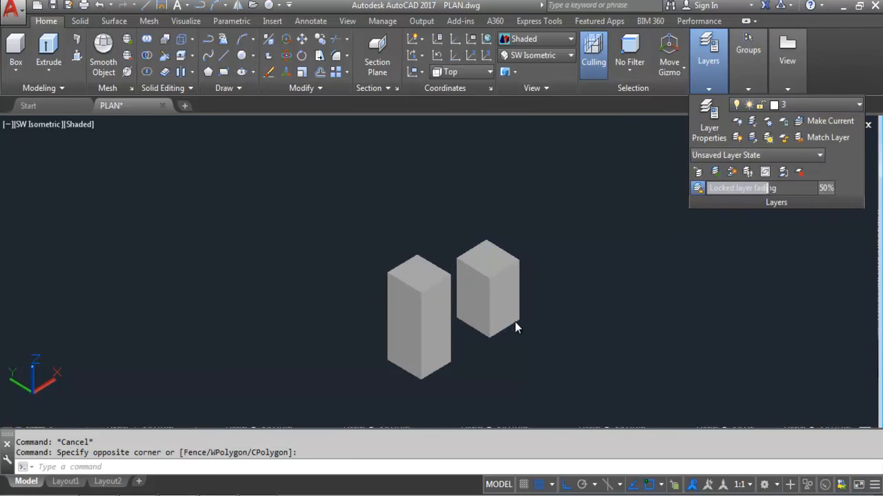
# Step: Select both boxes, then each one separately, to check their layer assignments
pyautogui.click(527, 363)
pyautogui.click(407, 299)
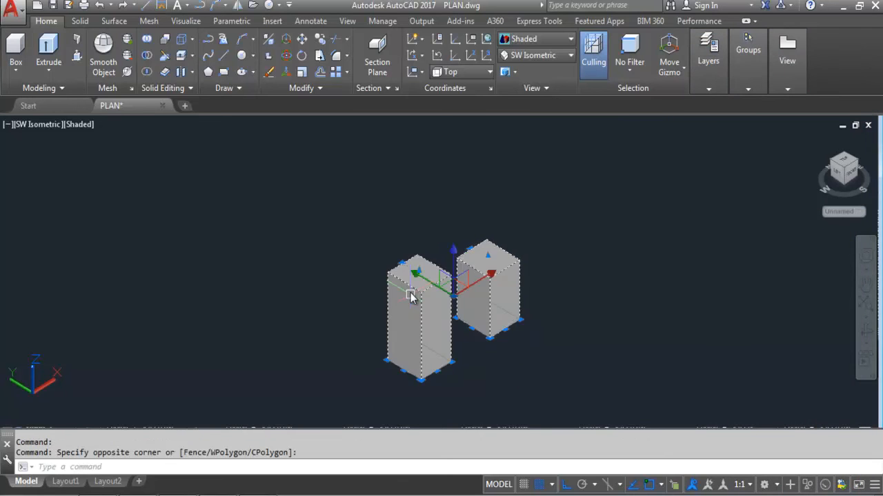
pyautogui.press('Escape')
pyautogui.click(477, 291)
pyautogui.press('Escape')
pyautogui.click(409, 322)
pyautogui.press('Escape')
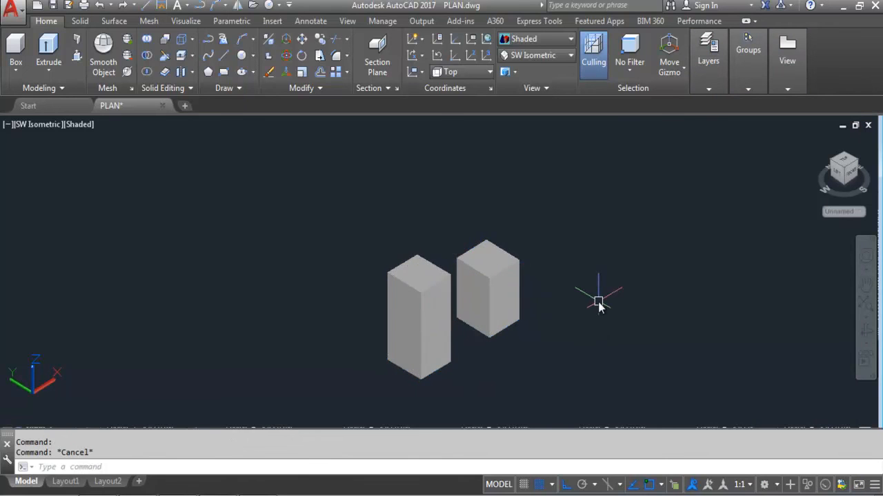
# Step: Open the Materials Browser with MAT and browse the Wood, Glass and Plastic categories
pyautogui.write('MAT')
pyautogui.press('Return')
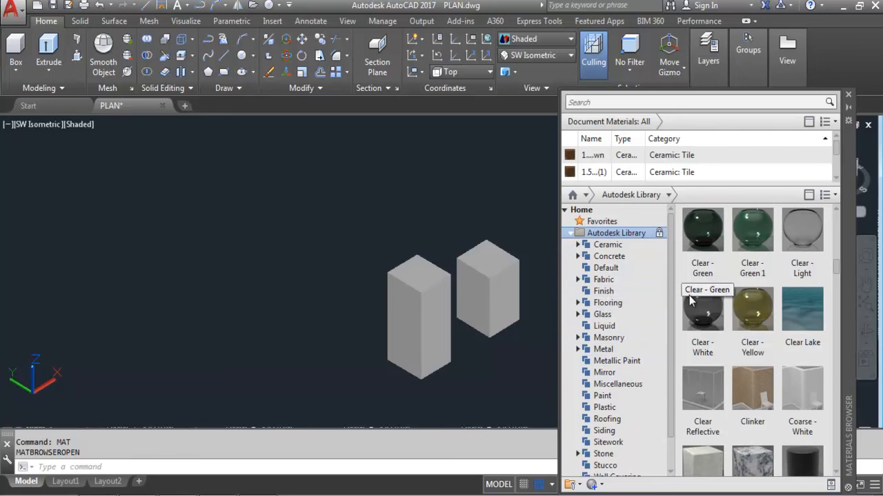
pyautogui.scroll(-1, 672, 288)
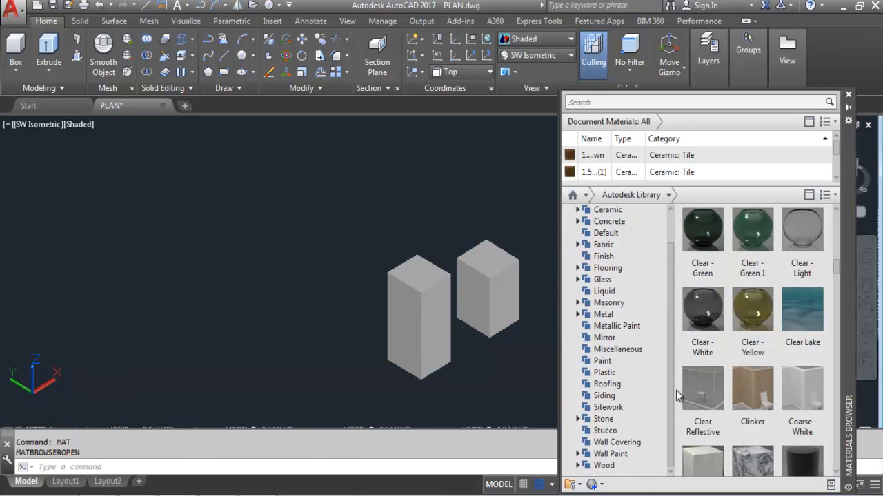
pyautogui.click(608, 469)
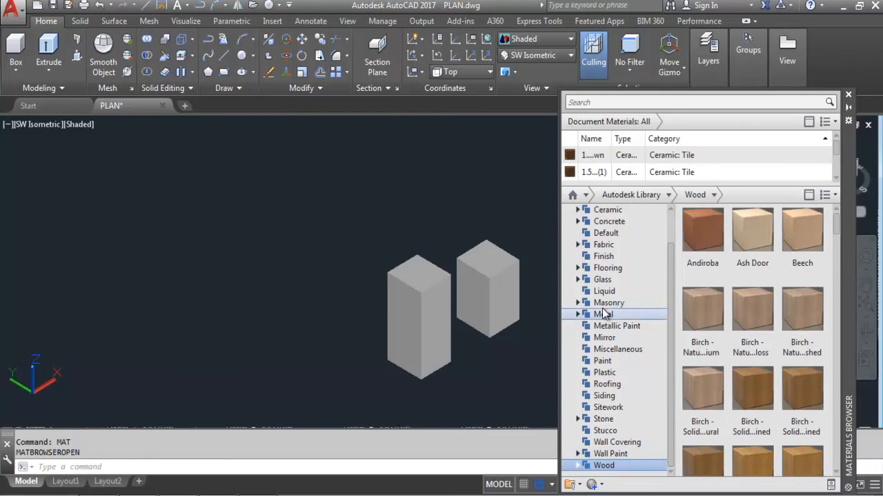
pyautogui.click(602, 280)
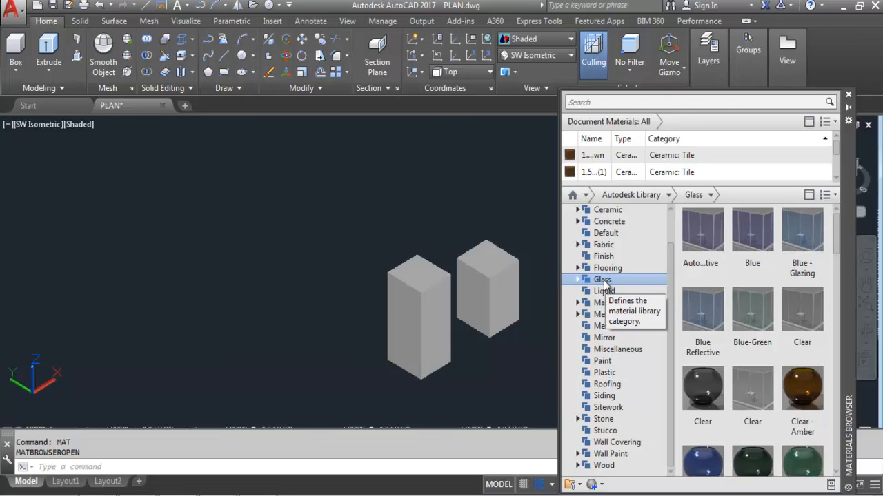
pyautogui.click(606, 372)
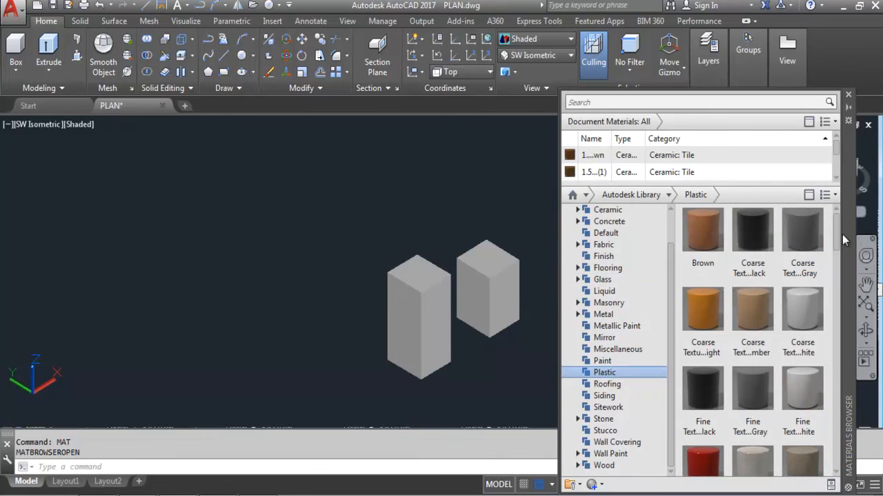
pyautogui.scroll(-5, 836, 236)
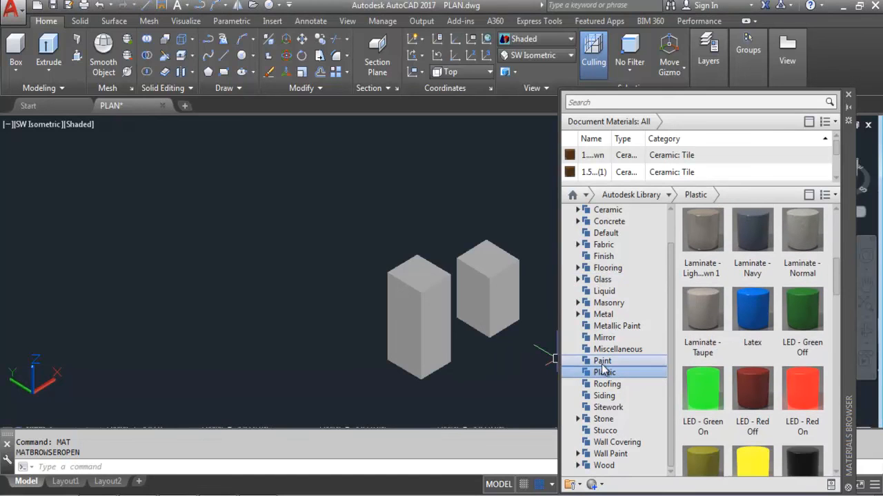
# Step: Add LED - Green Off and LED - Yellow On to the document materials, then close the browser
pyautogui.rightClick(802, 323)
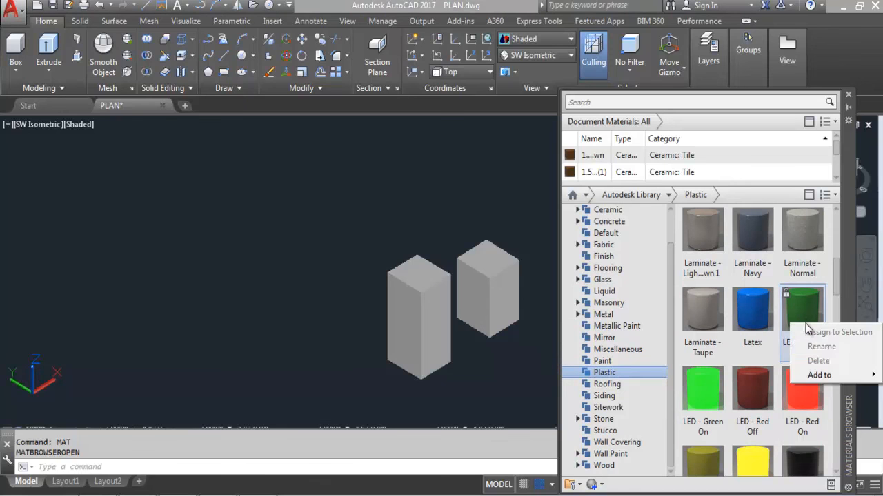
pyautogui.moveTo(820, 378)
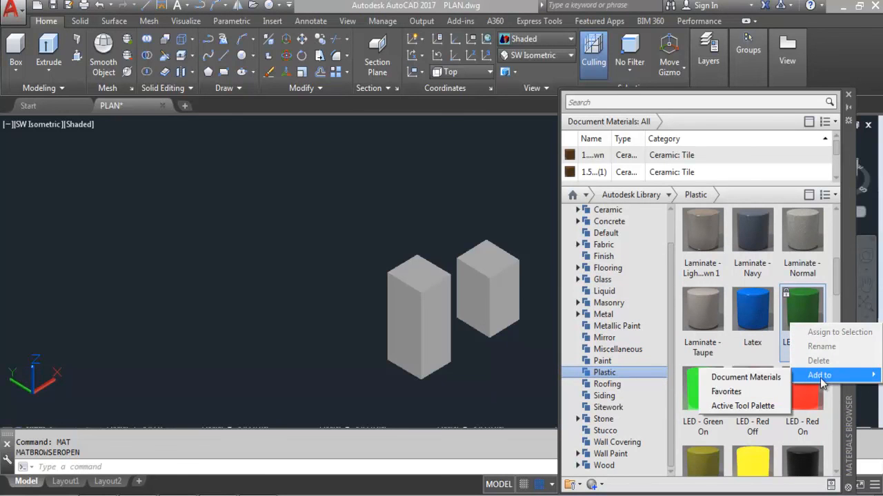
pyautogui.click(765, 377)
pyautogui.scroll(-3, 836, 307)
pyautogui.scroll(3, 836, 307)
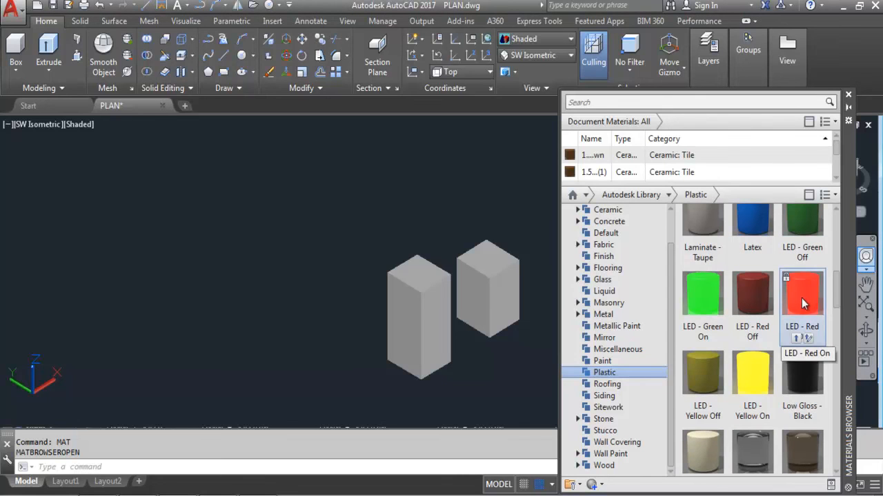
pyautogui.rightClick(753, 376)
pyautogui.moveTo(814, 423)
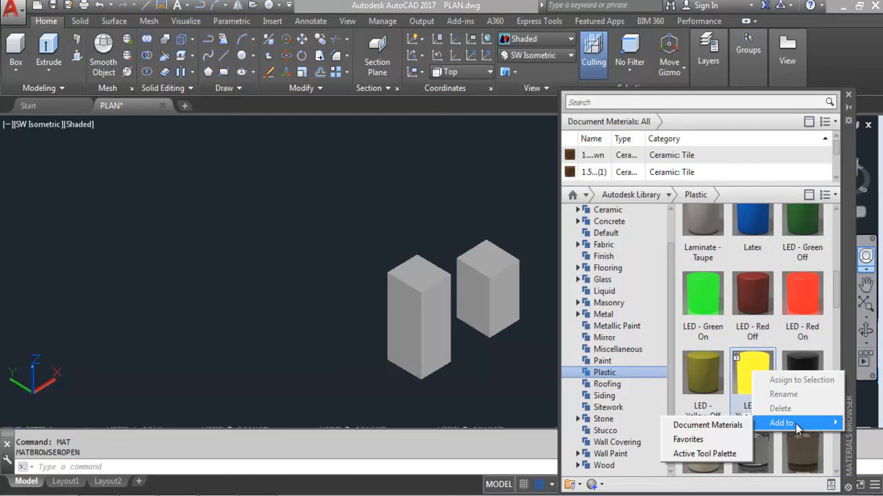
pyautogui.click(717, 425)
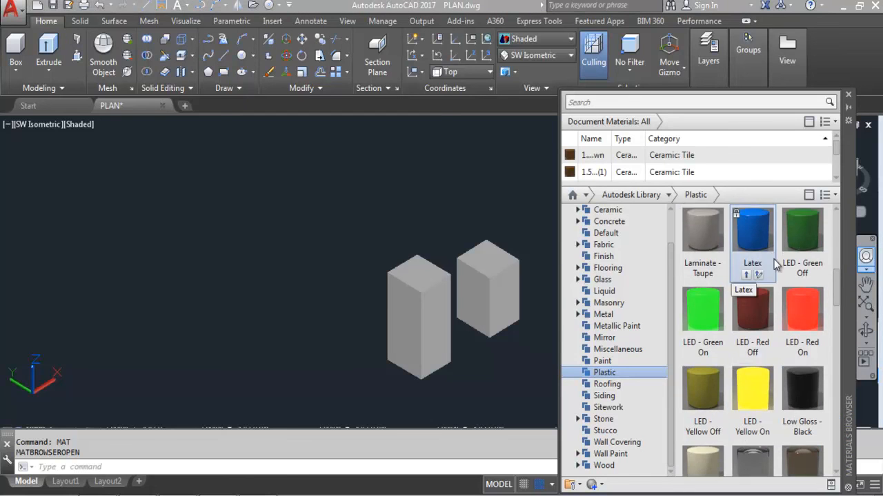
pyautogui.moveTo(838, 155)
pyautogui.mouseDown()
pyautogui.moveTo(837, 177)
pyautogui.moveTo(838, 145)
pyautogui.mouseUp()
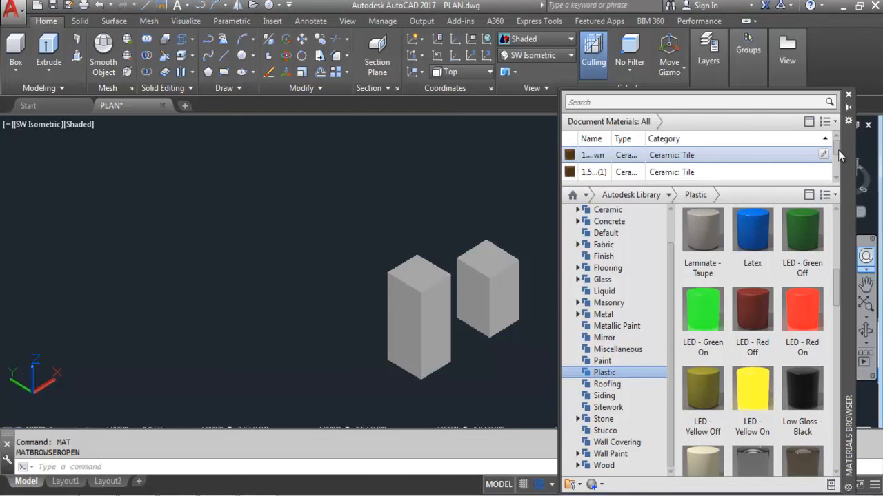
pyautogui.click(848, 95)
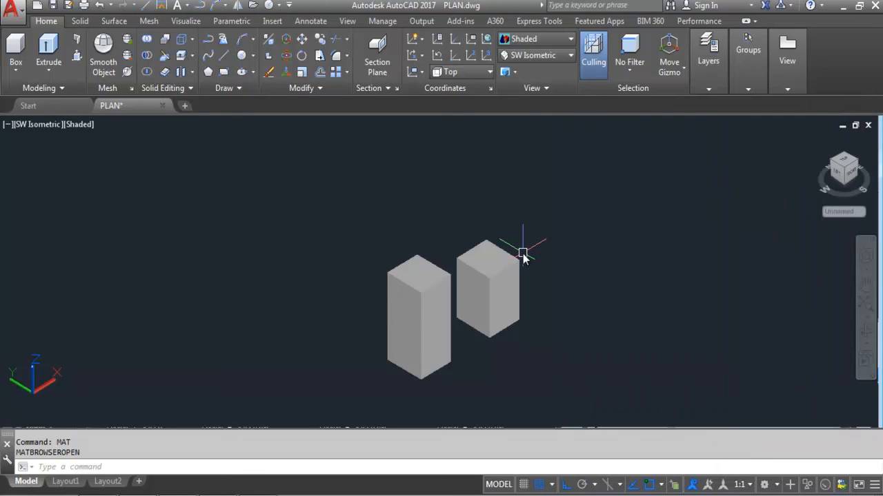
# Step: In Material Attachment Options, attach LED - Green Off to layer 2 and LED - Yellow On to layer 3
pyautogui.write('MATRIAL')
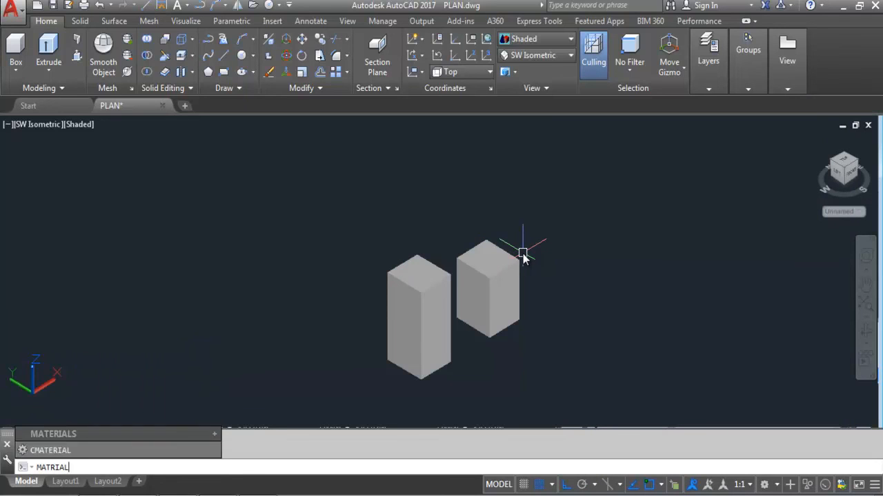
pyautogui.write('ATT')
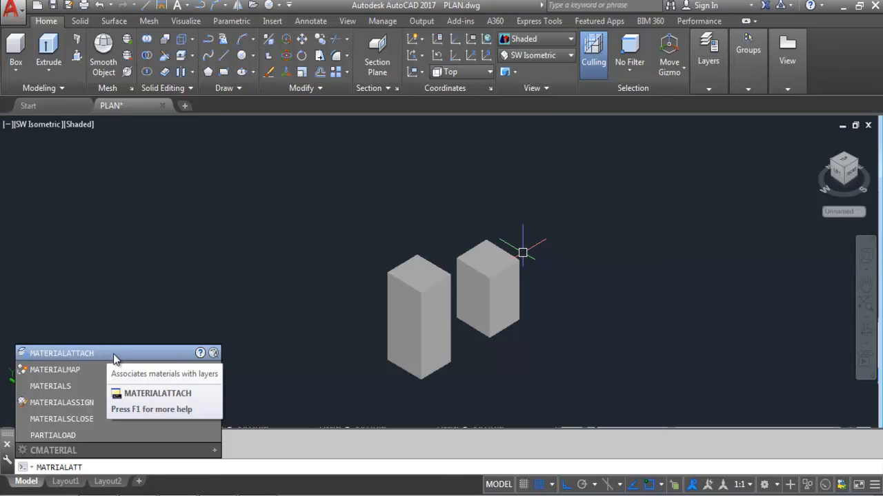
pyautogui.click(112, 354)
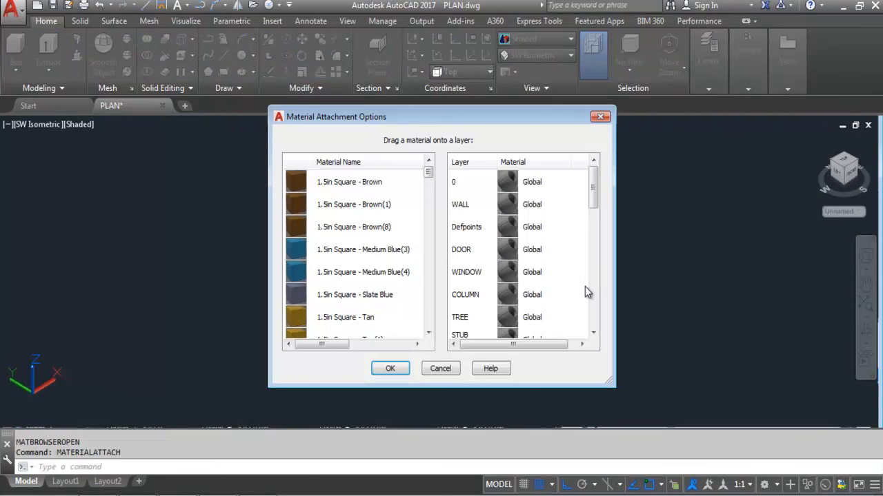
pyautogui.moveTo(593, 190); pyautogui.dragTo(587, 332)
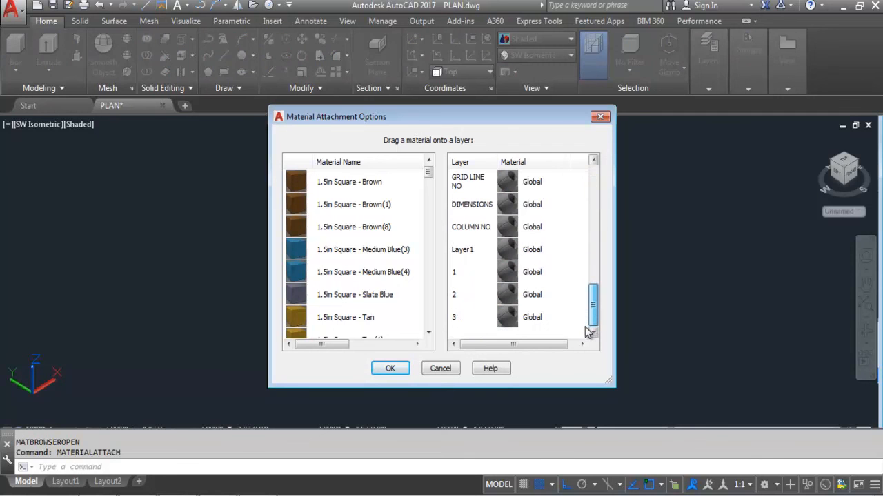
pyautogui.moveTo(429, 173); pyautogui.dragTo(429, 294)
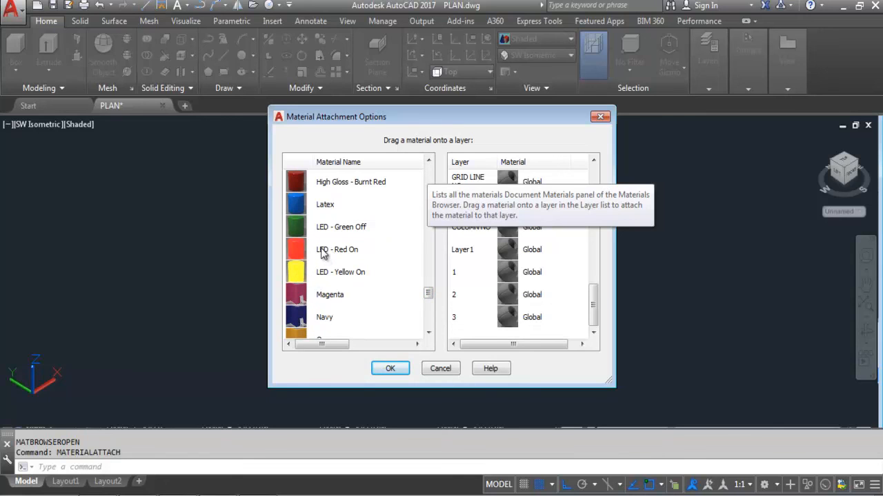
pyautogui.moveTo(324, 227); pyautogui.dragTo(342, 231)
pyautogui.moveTo(439, 259); pyautogui.dragTo(532, 298)
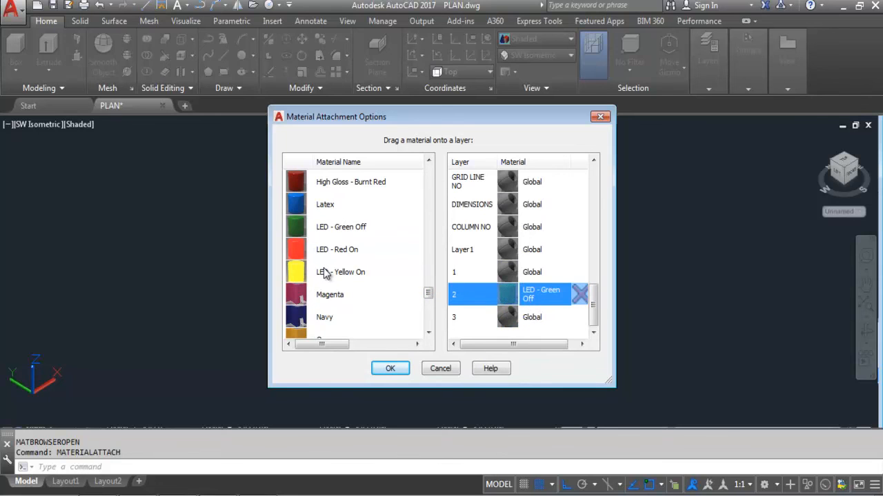
pyautogui.moveTo(323, 277); pyautogui.dragTo(531, 321)
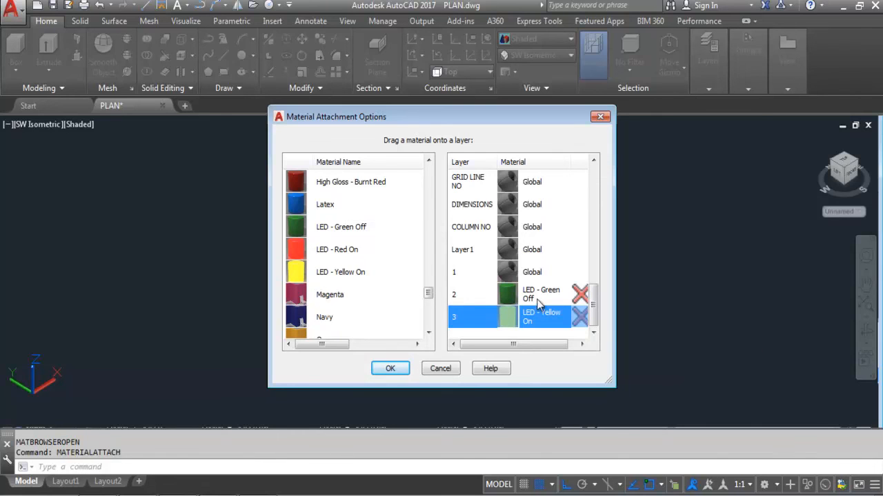
pyautogui.click(390, 368)
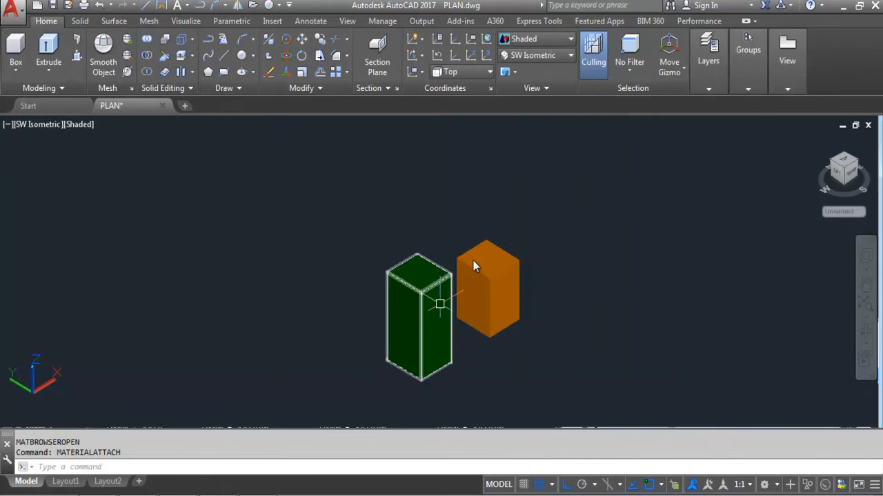
pyautogui.scroll(-2, 385, 213)
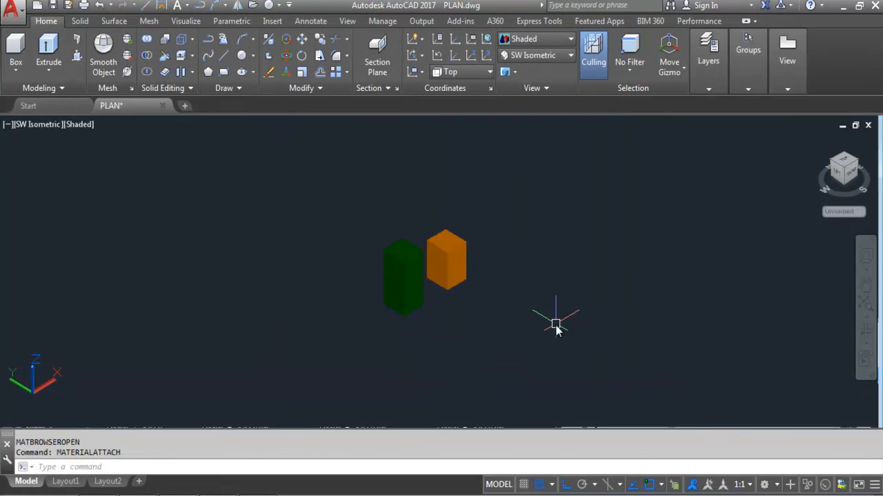
pyautogui.scroll(2, 483, 301)
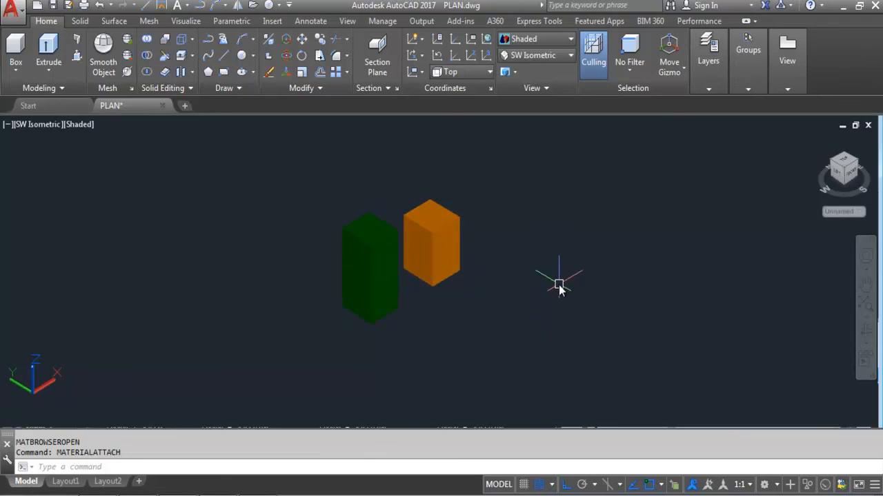
pyautogui.scroll(2, 384, 229)
pyautogui.moveTo(723, 68)
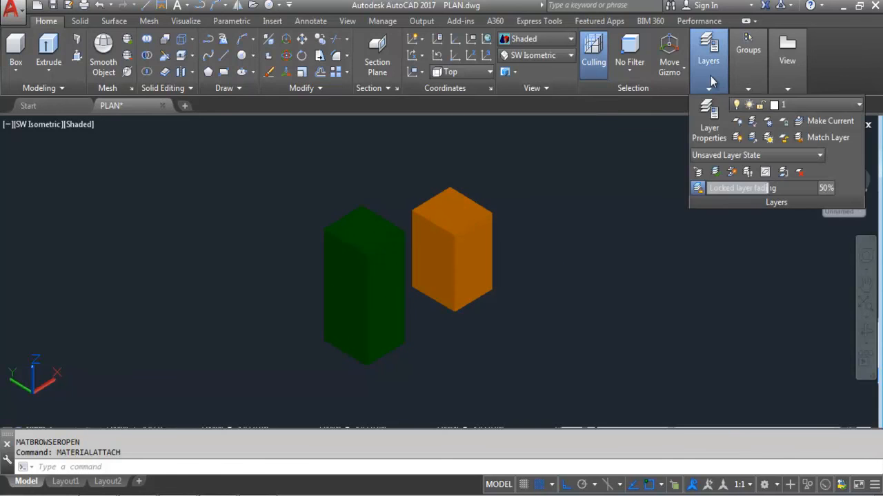
pyautogui.click(805, 106)
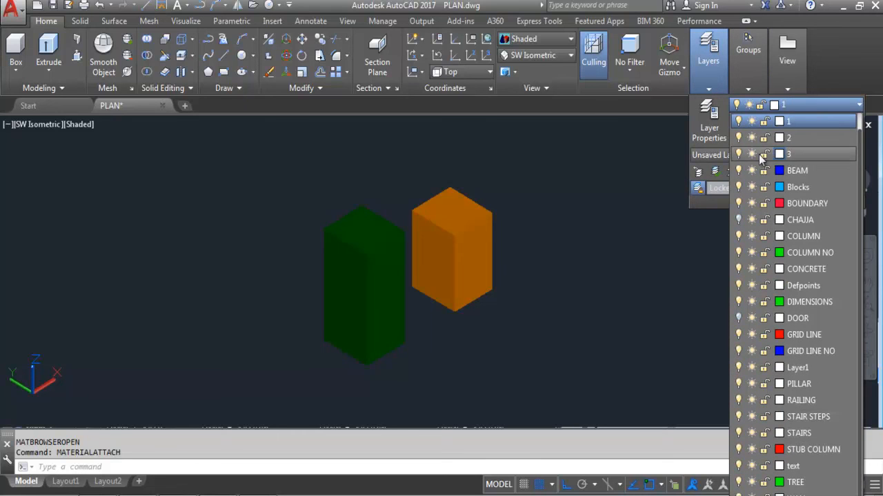
pyautogui.click(495, 269)
pyautogui.click(486, 261)
pyautogui.press('Escape')
pyautogui.click(373, 329)
pyautogui.press('Escape')
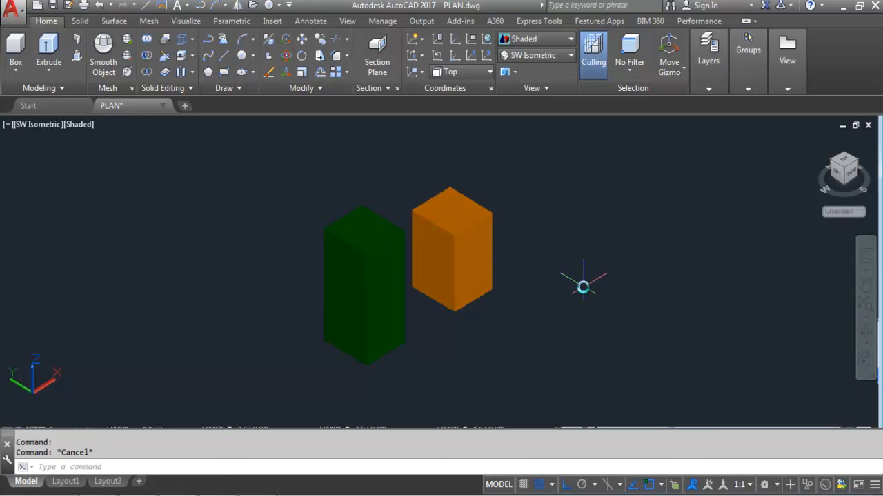
# Step: Through MATERIALATTACH, assign High Gloss - Burnt Red to layer 2 and Magenta to layer 3, then confirm
pyautogui.write('materialattach')
pyautogui.press('Return')
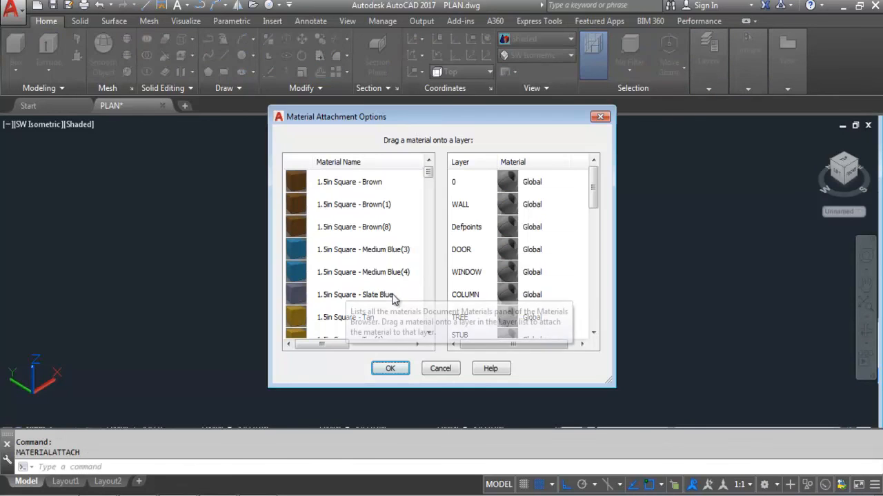
pyautogui.moveTo(595, 197); pyautogui.dragTo(594, 322)
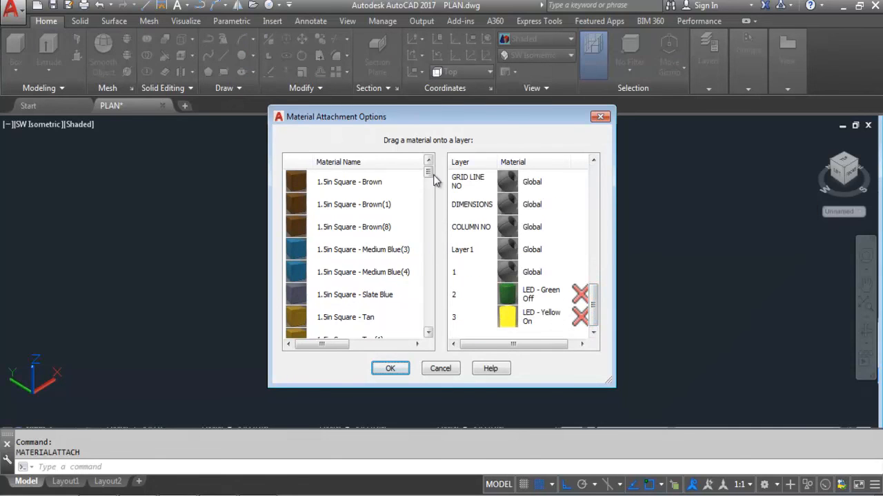
pyautogui.moveTo(428, 171); pyautogui.dragTo(445, 292)
pyautogui.moveTo(325, 233); pyautogui.dragTo(535, 291)
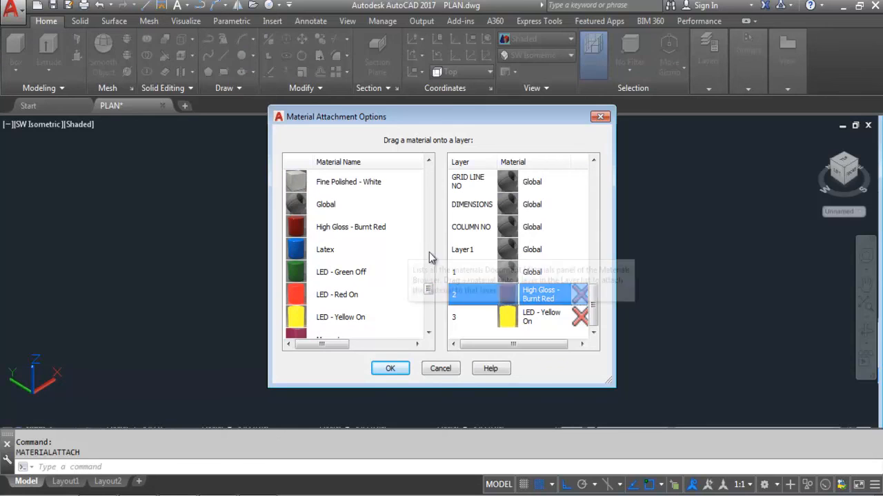
pyautogui.scroll(-1, 429, 292)
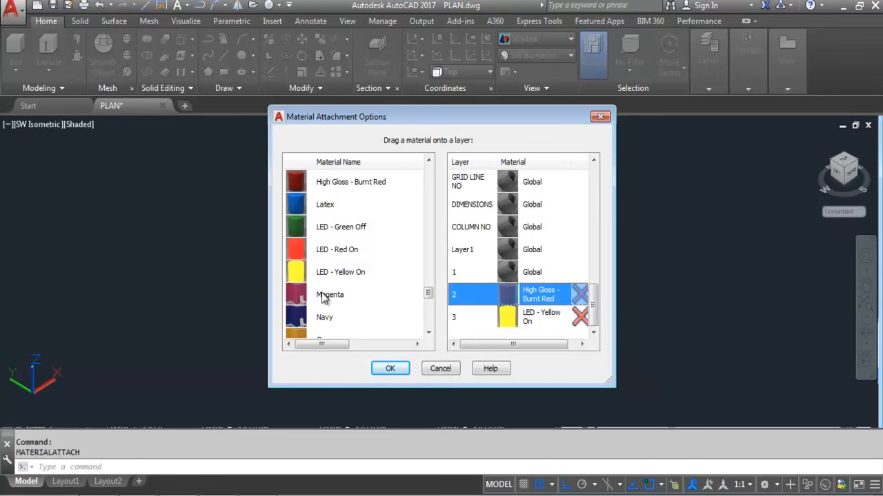
pyautogui.moveTo(315, 298); pyautogui.dragTo(469, 324)
pyautogui.moveTo(528, 316); pyautogui.dragTo(528, 316)
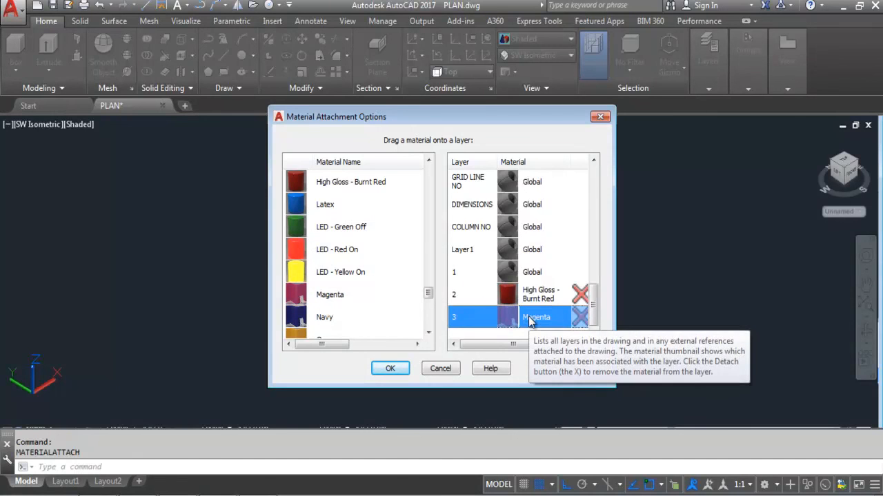
pyautogui.click(391, 368)
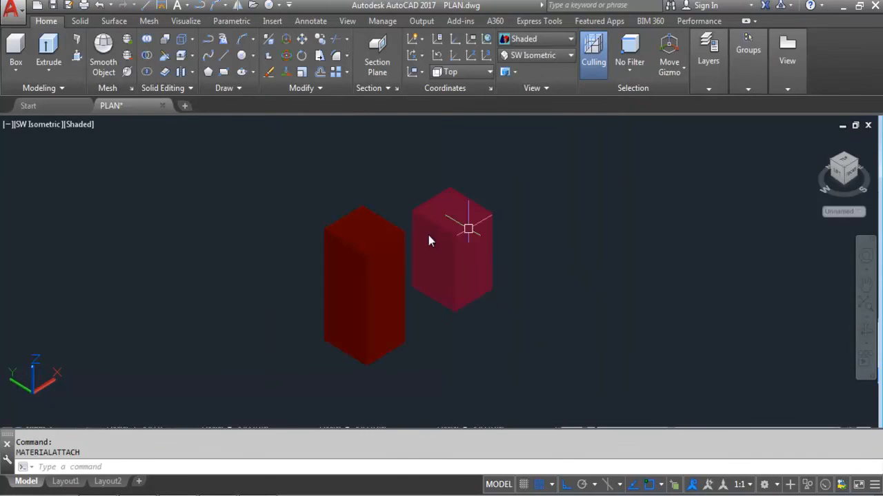
# Step: Zoom the viewport out and back in on the burnt red and magenta boxes
pyautogui.scroll(-4, 524, 338)
pyautogui.scroll(3, 524, 338)
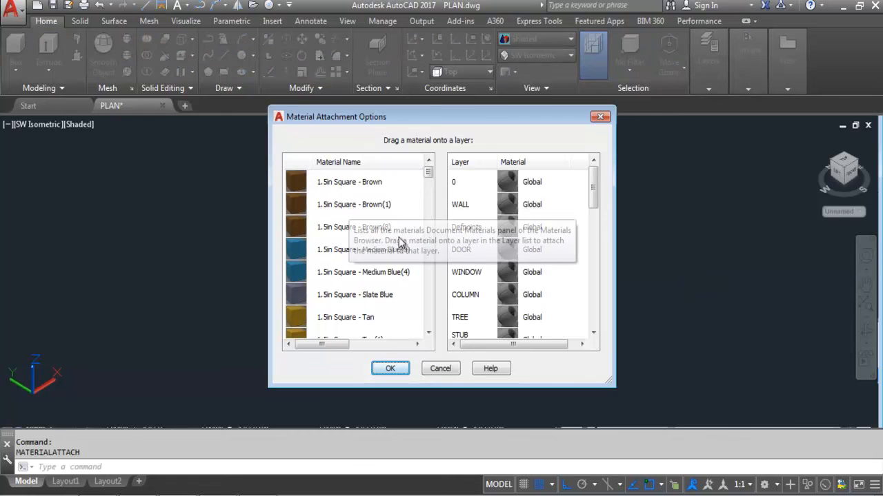
# Step: Scroll the material and layer lists to check layers 2 and 3, then close the dialog
pyautogui.moveTo(429, 174)
pyautogui.mouseDown()
pyautogui.moveTo(453, 331)
pyautogui.moveTo(457, 191)
pyautogui.moveTo(445, 338)
pyautogui.mouseUp()
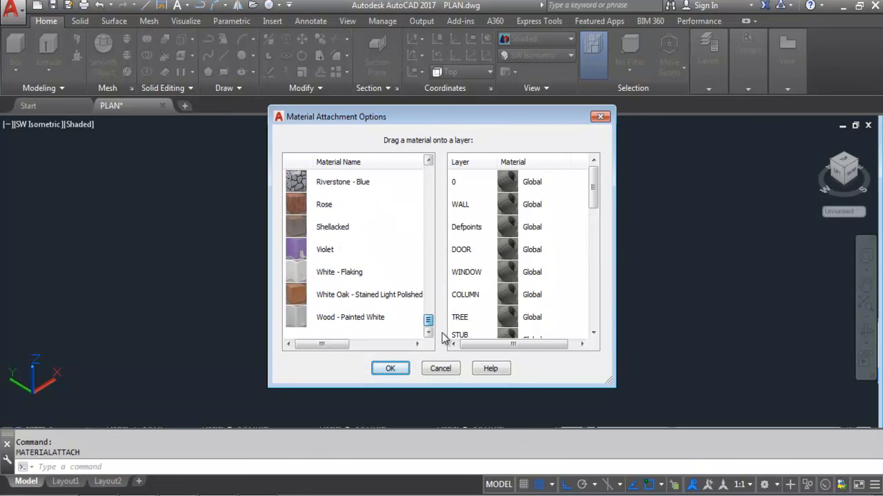
pyautogui.moveTo(593, 186); pyautogui.dragTo(594, 327)
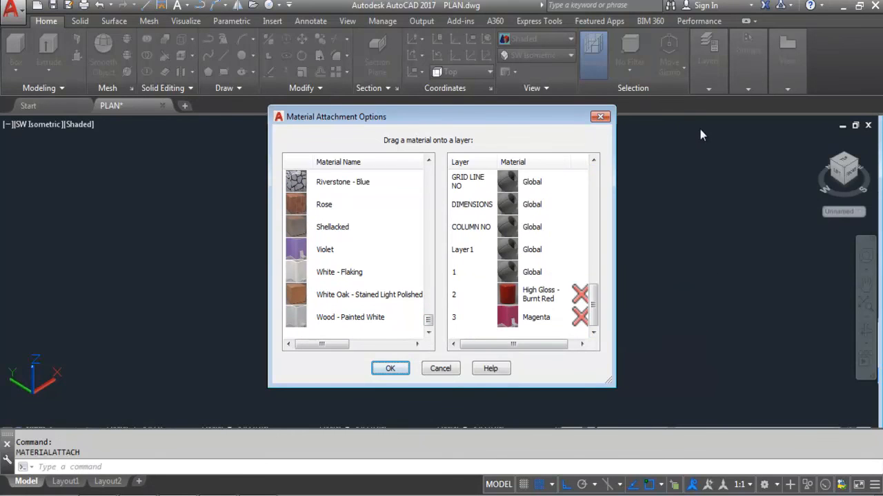
pyautogui.press('Return')
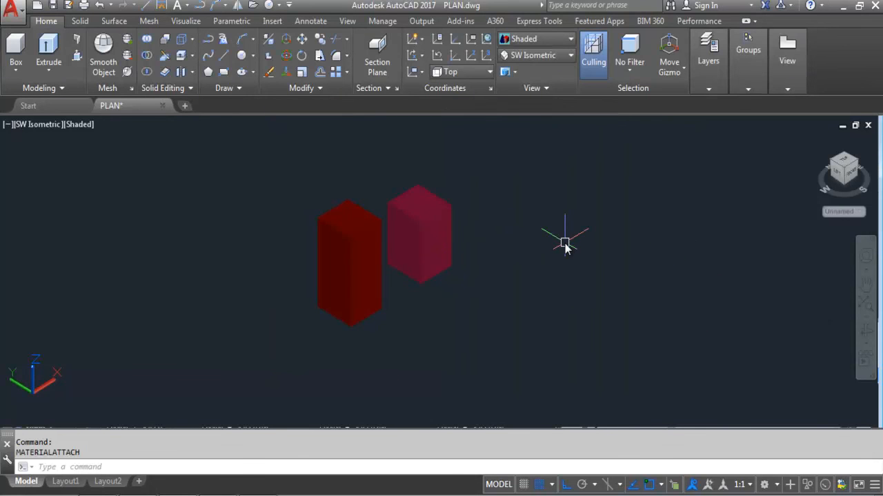